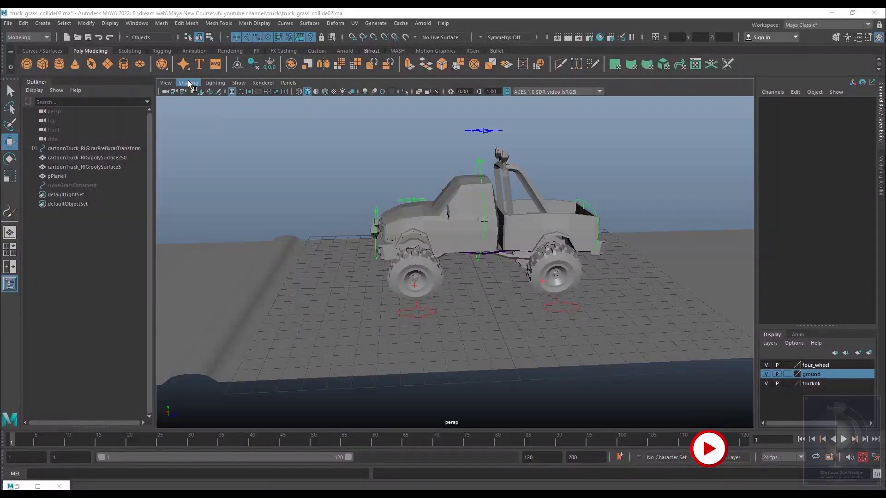
Load the grassWindWide.mel Paint Effects brush from the Grasses examples in the Content Browser and minimise the browser
{"action": "left_click", "coordinate": [141, 24]}
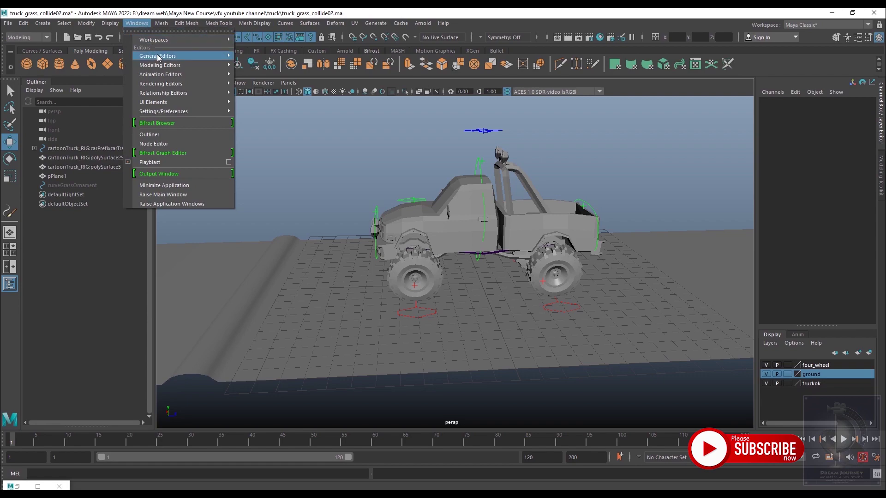
{"action": "mouse_move", "coordinate": [155, 69]}
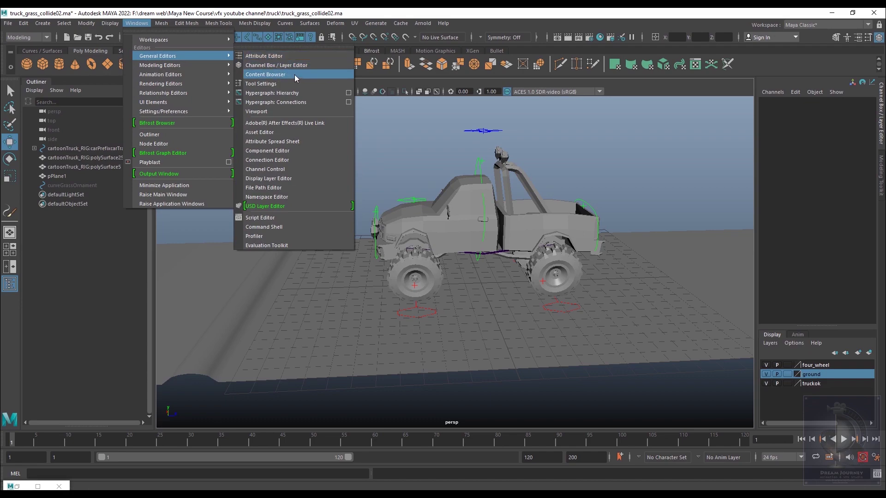
{"action": "left_click", "coordinate": [291, 74]}
{"action": "left_click_drag", "start_coordinate": [405, 136], "coordinate": [351, 91]}
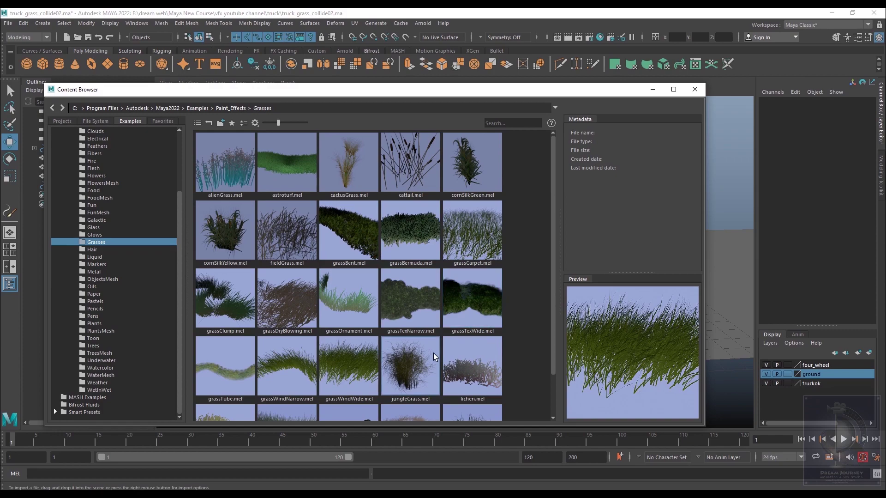
{"action": "left_click", "coordinate": [355, 359]}
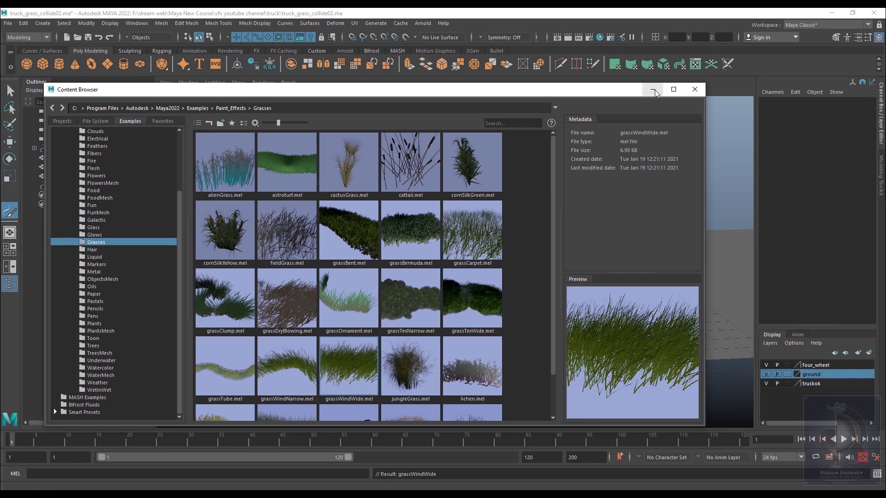
{"action": "left_click", "coordinate": [653, 90]}
Paint two lengthwise grassWindWide strokes on the ground, one along each side of the truck, and leave the paint tool
{"action": "mouse_move", "coordinate": [460, 269]}
{"action": "left_mouse_down", "text": "alt"}
{"action": "mouse_move", "coordinate": [487, 314]}
{"action": "mouse_move", "coordinate": [572, 315]}
{"action": "mouse_move", "coordinate": [589, 306]}
{"action": "mouse_move", "coordinate": [544, 341]}
{"action": "mouse_move", "coordinate": [554, 321]}
{"action": "left_mouse_up", "text": "alt"}
{"action": "key", "text": "b"}
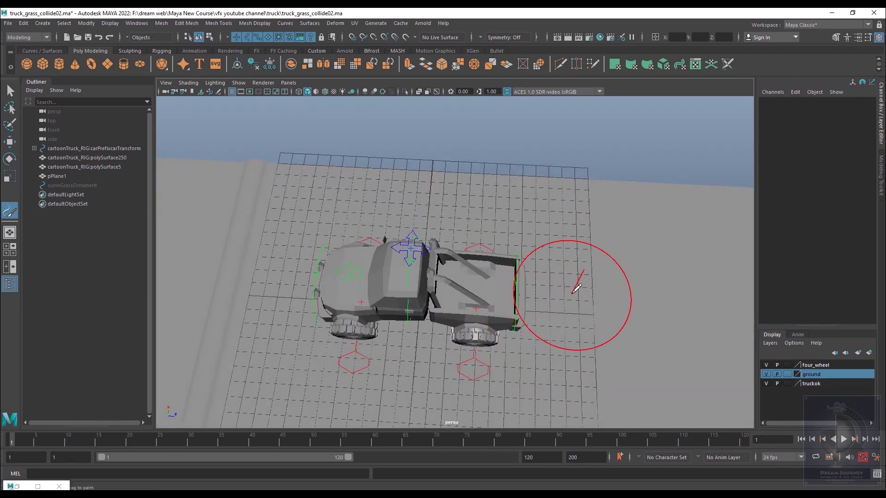
{"action": "mouse_move", "coordinate": [579, 288]}
{"action": "left_mouse_down"}
{"action": "mouse_move", "coordinate": [471, 268]}
{"action": "mouse_move", "coordinate": [277, 258]}
{"action": "mouse_move", "coordinate": [259, 324]}
{"action": "mouse_move", "coordinate": [194, 241]}
{"action": "left_mouse_up"}
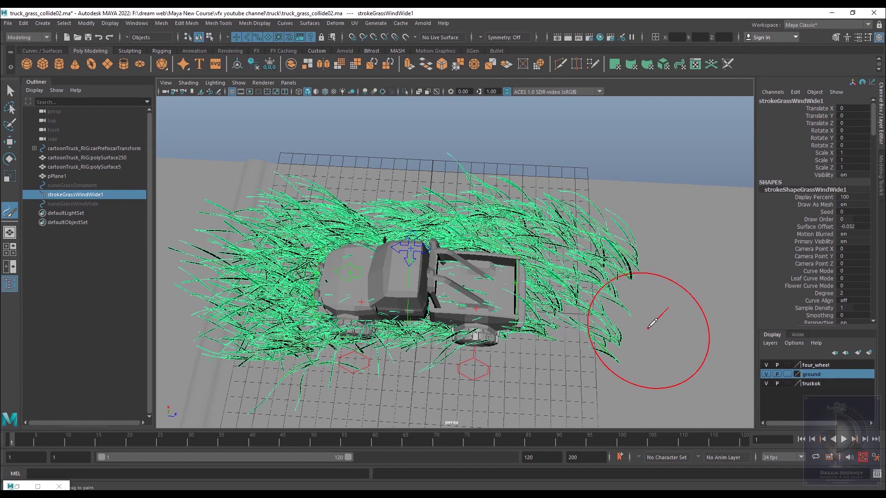
{"action": "mouse_move", "coordinate": [656, 319]}
{"action": "left_mouse_down"}
{"action": "mouse_move", "coordinate": [440, 314]}
{"action": "mouse_move", "coordinate": [286, 295]}
{"action": "mouse_move", "coordinate": [258, 240]}
{"action": "left_mouse_up"}
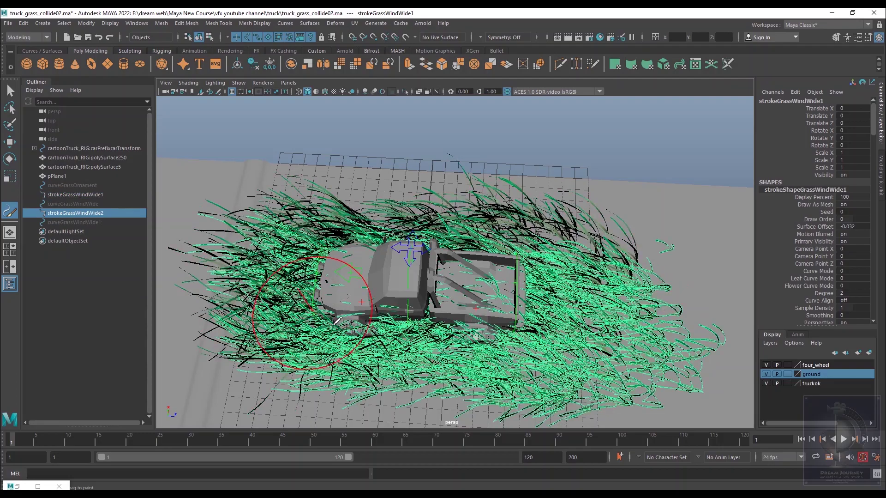
{"action": "key", "text": "w"}
{"action": "left_click_drag", "start_coordinate": [544, 341], "coordinate": [568, 302], "text": "alt"}
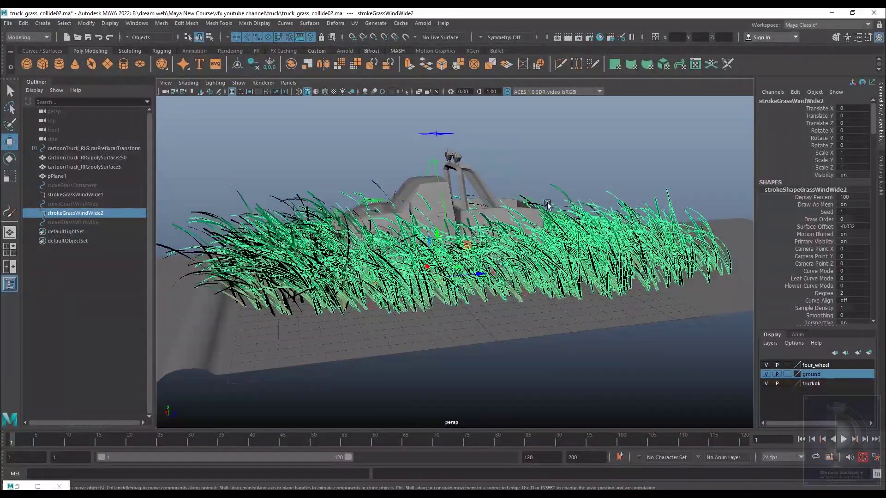
{"action": "left_click", "coordinate": [574, 189]}
Reduce the Global Scale of the near grass stroke's brush, grassWindWide2, to about 1.192
{"action": "middle_click_drag", "start_coordinate": [613, 267], "coordinate": [549, 291], "text": "alt"}
{"action": "left_click_drag", "start_coordinate": [549, 290], "coordinate": [517, 314], "text": "alt"}
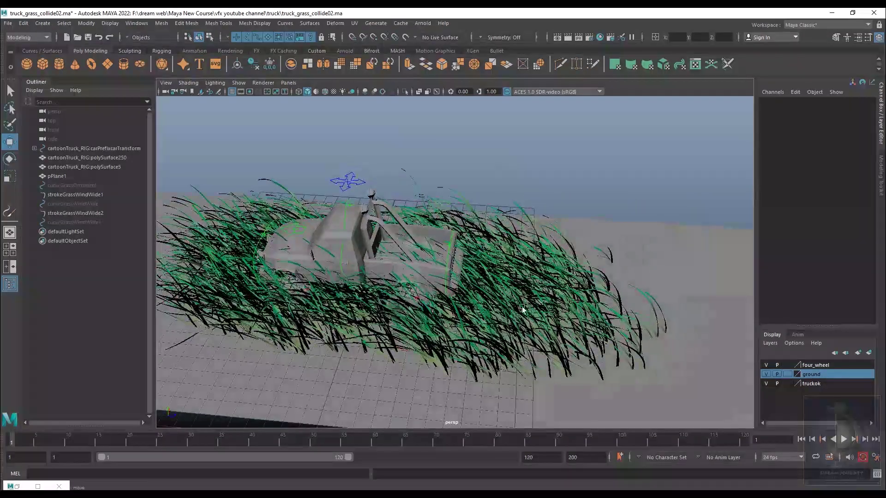
{"action": "left_click", "coordinate": [530, 294]}
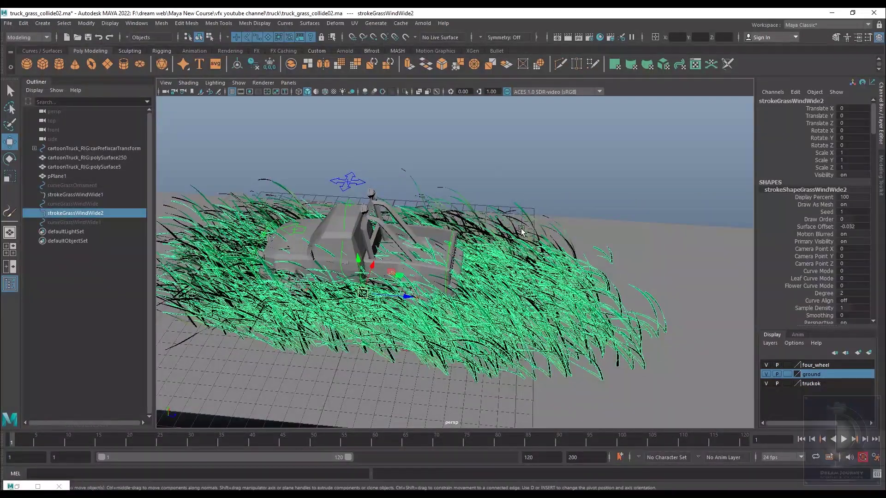
{"action": "left_click", "coordinate": [857, 40]}
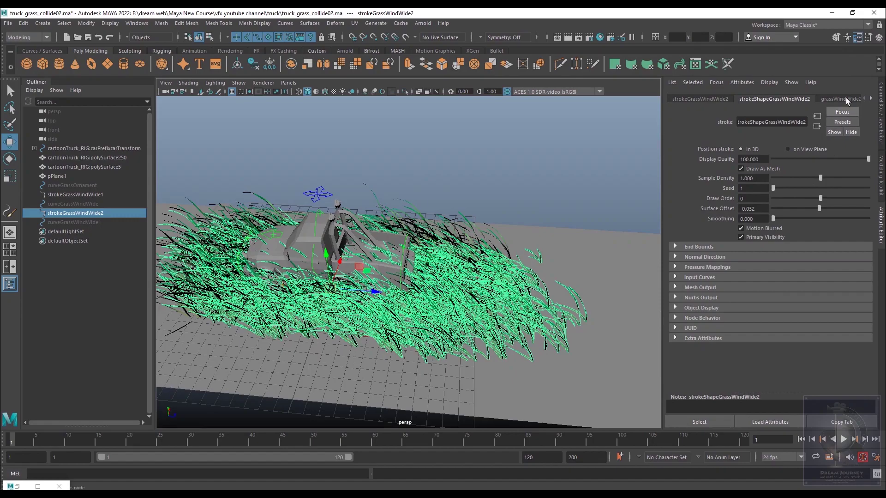
{"action": "left_click", "coordinate": [851, 98]}
{"action": "left_click_drag", "start_coordinate": [818, 158], "coordinate": [783, 157]}
Set the near grass stroke's Sample Density to 2 and its Seed to 83
{"action": "left_click_drag", "start_coordinate": [472, 264], "coordinate": [558, 352], "text": "alt"}
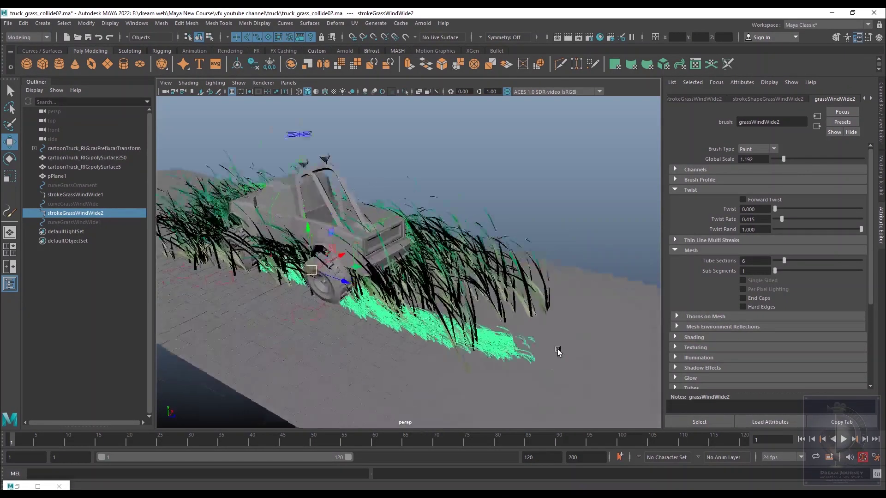
{"action": "scroll", "coordinate": [508, 297], "scroll_direction": "up", "scroll_amount": 5}
{"action": "mouse_move", "coordinate": [508, 296]}
{"action": "left_mouse_down", "text": "alt"}
{"action": "mouse_move", "coordinate": [597, 289]}
{"action": "mouse_move", "coordinate": [505, 301]}
{"action": "left_mouse_up", "text": "alt"}
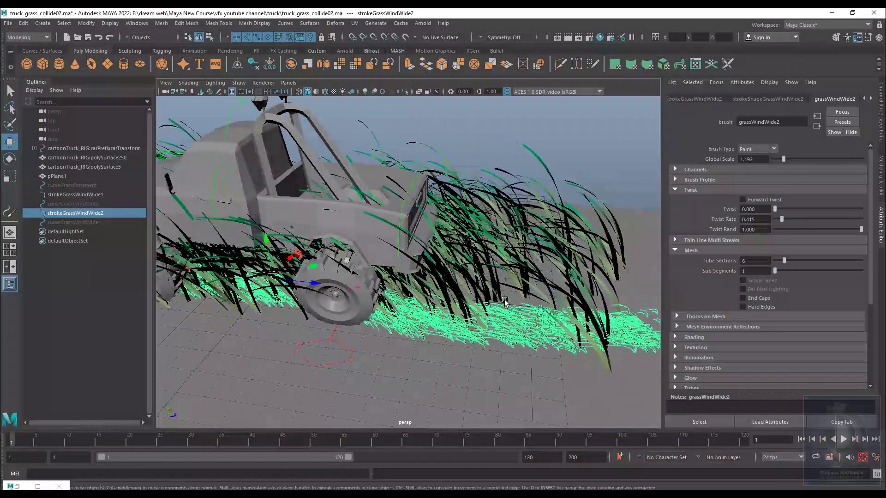
{"action": "left_click", "coordinate": [782, 99]}
{"action": "left_click_drag", "start_coordinate": [820, 180], "coordinate": [885, 187]}
{"action": "left_click_drag", "start_coordinate": [775, 192], "coordinate": [780, 189]}
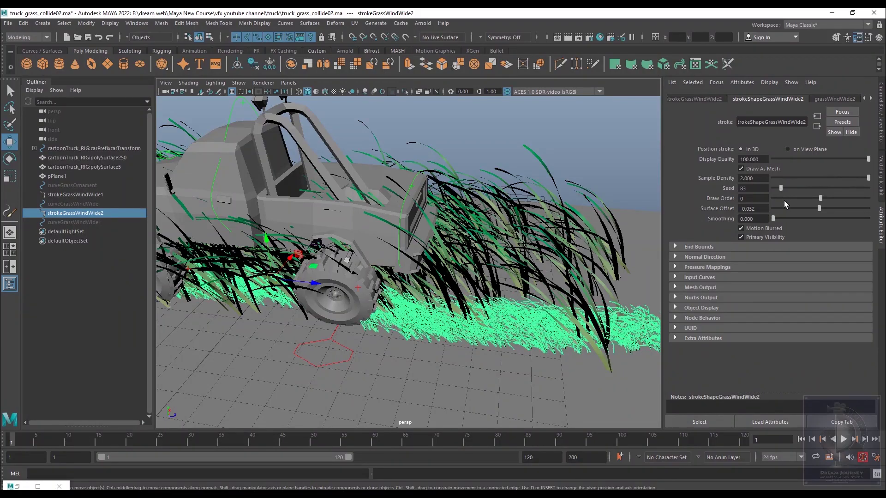
Set the far grass stroke's Sample Density to 2 and its brush's Global Scale to about 1.399
{"action": "left_click_drag", "start_coordinate": [508, 305], "coordinate": [518, 252], "text": "alt"}
{"action": "scroll", "coordinate": [542, 259], "scroll_direction": "up", "scroll_amount": 6}
{"action": "scroll", "coordinate": [539, 270], "scroll_direction": "down", "scroll_amount": 6}
{"action": "left_click", "coordinate": [553, 197]}
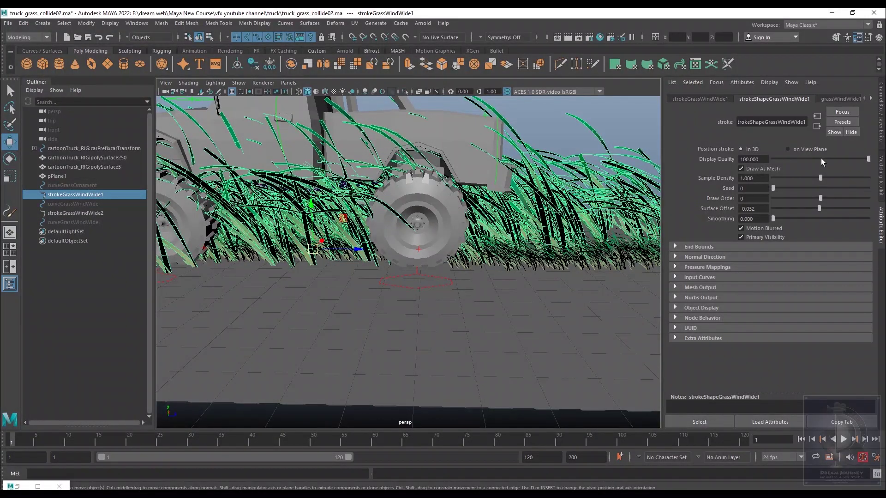
{"action": "left_click_drag", "start_coordinate": [822, 178], "coordinate": [859, 179]}
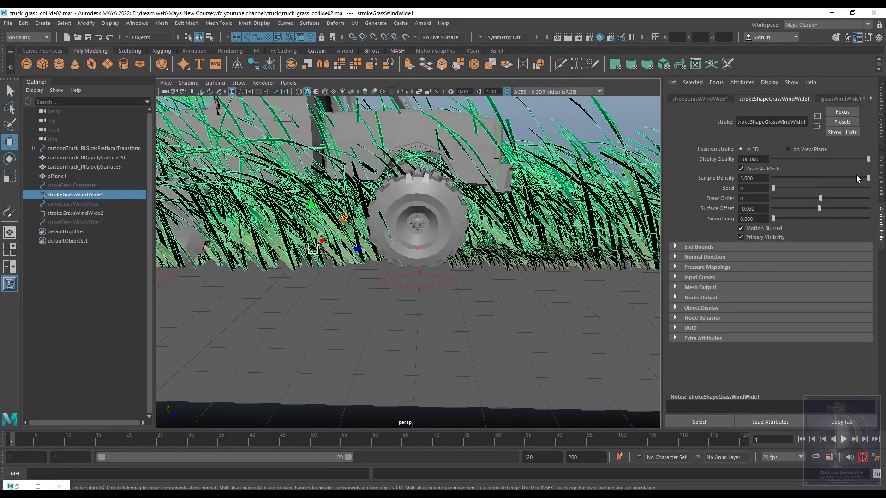
{"action": "left_click", "coordinate": [849, 98]}
{"action": "left_click_drag", "start_coordinate": [820, 158], "coordinate": [786, 161]}
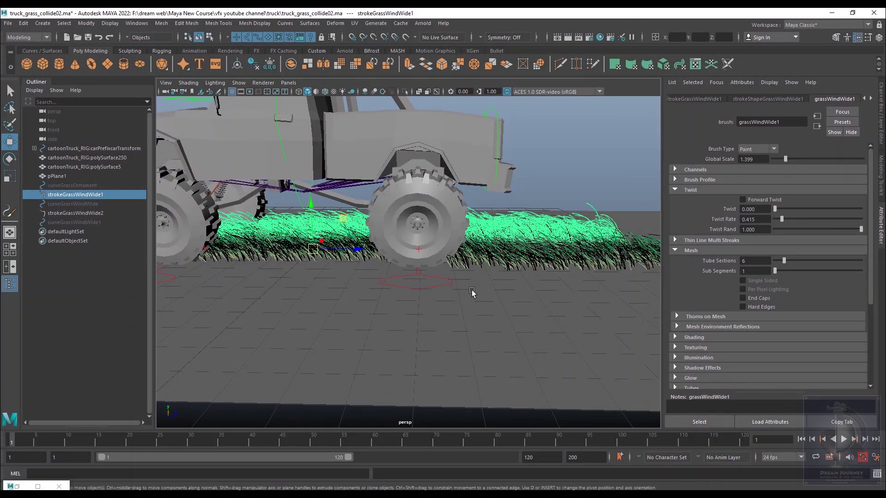
Move the near grass stroke sideways so that it runs under the truck's near-side wheels
{"action": "left_click_drag", "start_coordinate": [473, 292], "coordinate": [385, 283], "text": "alt"}
{"action": "left_click", "coordinate": [385, 283]}
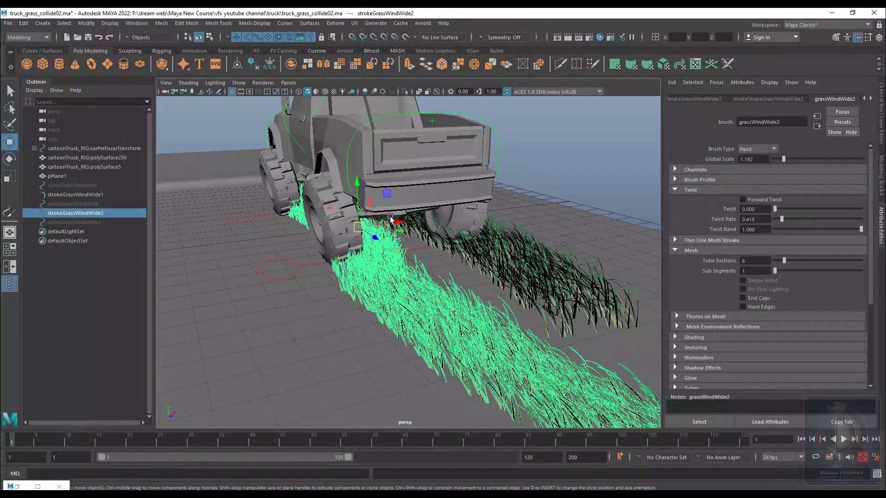
{"action": "left_click_drag", "start_coordinate": [400, 223], "coordinate": [379, 225]}
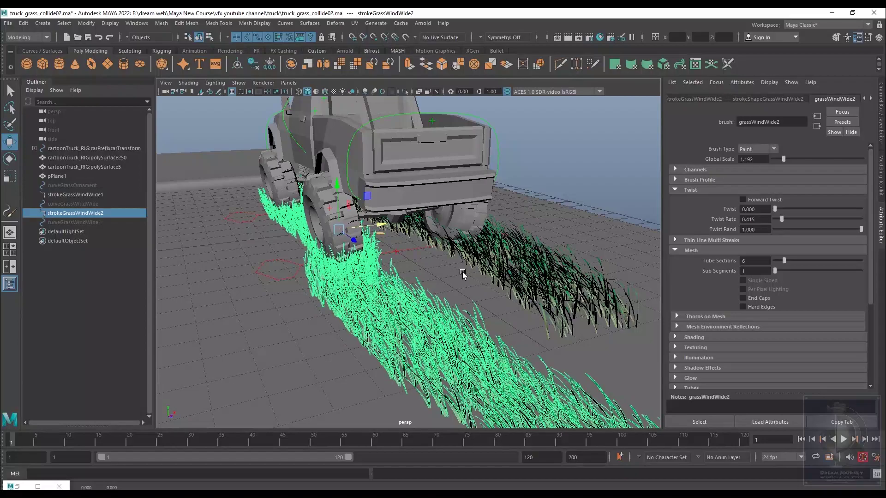
Set the Display Quality of strokeShapeGrassWindWide2 to 200 and deselect the stroke
{"action": "left_click_drag", "start_coordinate": [463, 274], "coordinate": [552, 261], "text": "alt"}
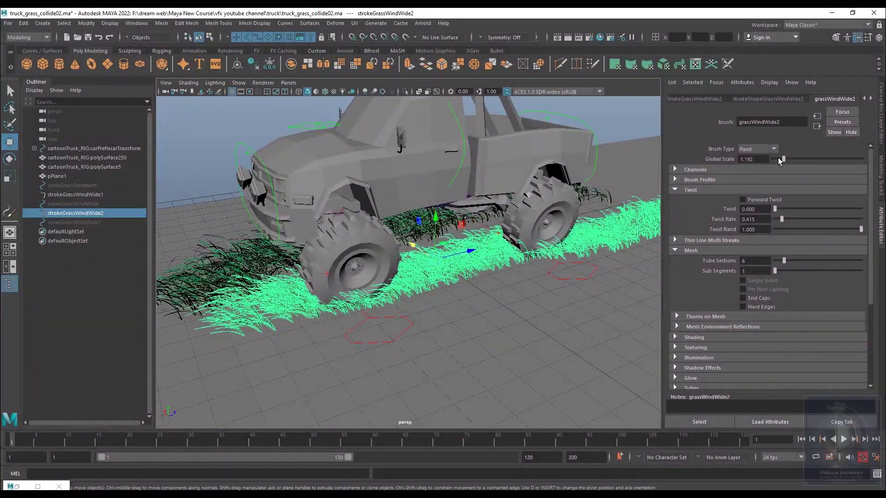
{"action": "left_click", "coordinate": [780, 99]}
{"action": "double_click", "coordinate": [769, 158]}
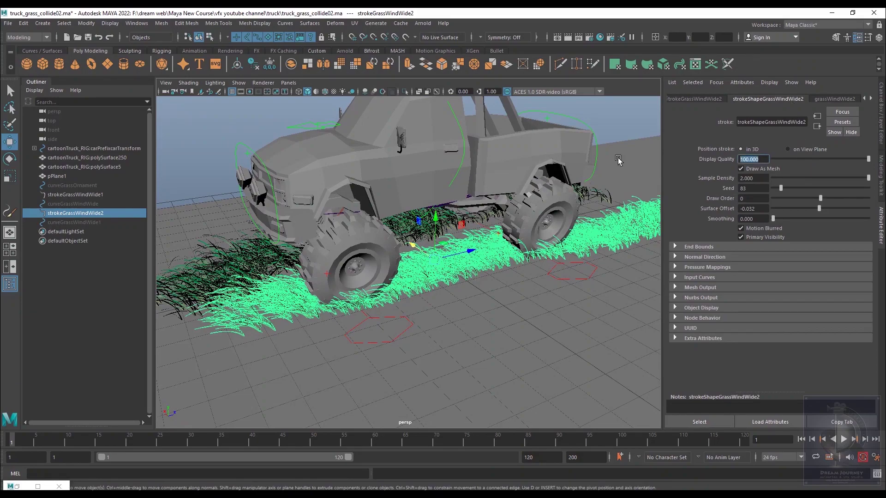
{"action": "type", "text": "200"}
{"action": "key", "text": "Return"}
{"action": "left_click", "coordinate": [621, 109]}
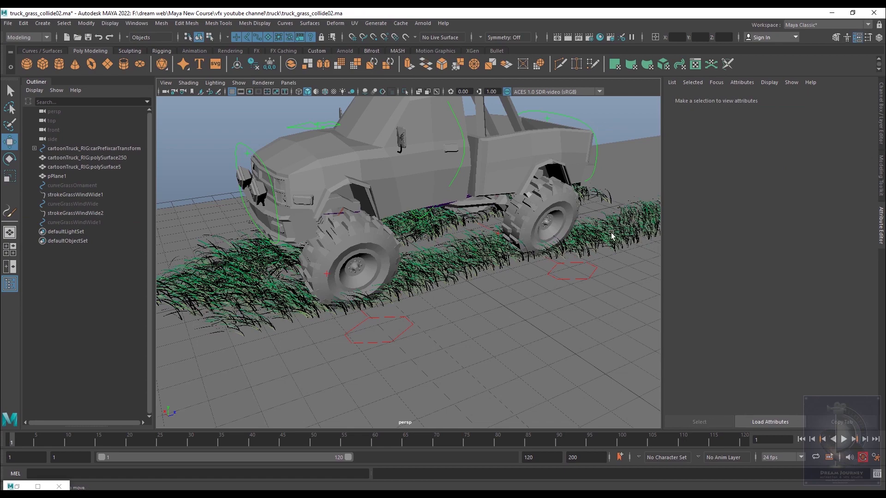
Raise the near grass stroke's Sample Density to 4 and deselect it
{"action": "left_click", "coordinate": [606, 235]}
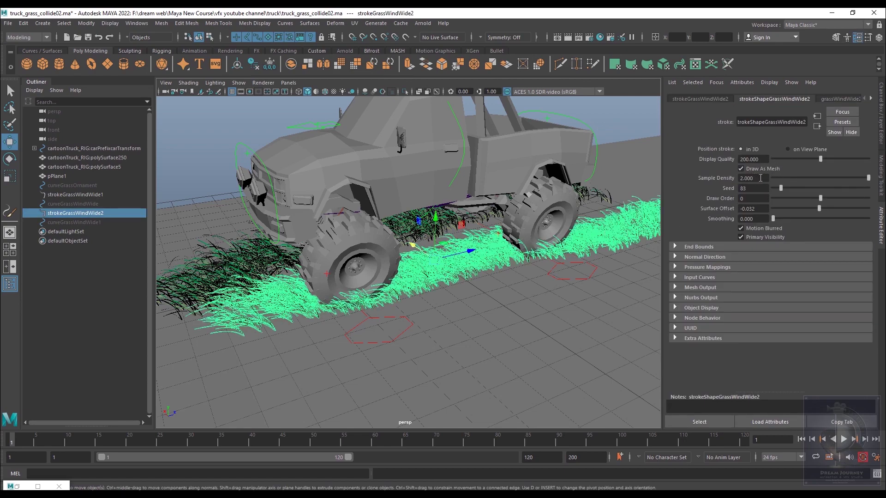
{"action": "left_click", "coordinate": [764, 178]}
{"action": "left_click_drag", "start_coordinate": [541, 242], "coordinate": [471, 226], "text": "alt"}
{"action": "right_click_drag", "start_coordinate": [471, 226], "coordinate": [605, 287], "text": "alt"}
{"action": "middle_click_drag", "start_coordinate": [605, 287], "coordinate": [541, 284], "text": "alt"}
{"action": "left_click_drag", "start_coordinate": [541, 285], "coordinate": [544, 309], "text": "alt"}
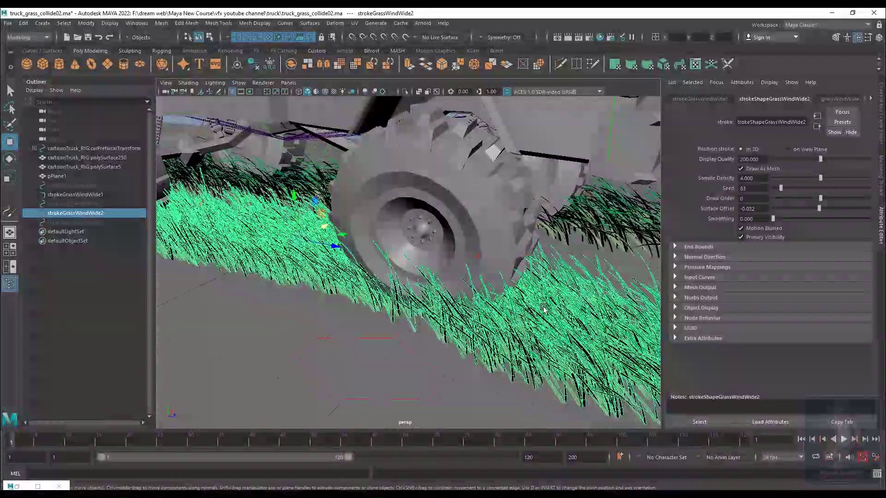
{"action": "right_click_drag", "start_coordinate": [544, 309], "coordinate": [471, 297], "text": "alt"}
{"action": "left_click_drag", "start_coordinate": [471, 297], "coordinate": [429, 231], "text": "alt"}
{"action": "left_click", "coordinate": [639, 157]}
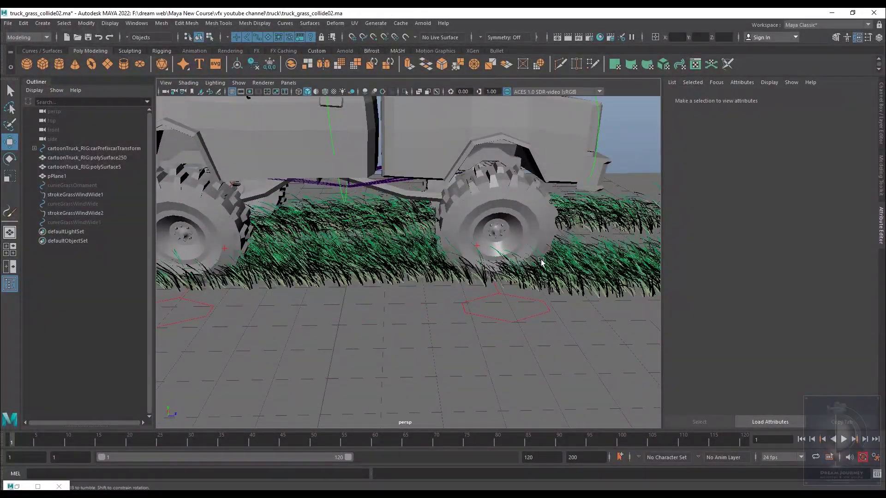
Make the near grass stroke collide with the truck's near-side front wheel using the Paint Effects Make Collide command, and clear the selection
{"action": "mouse_move", "coordinate": [544, 259]}
{"action": "left_mouse_down", "text": "alt"}
{"action": "mouse_move", "coordinate": [607, 253]}
{"action": "mouse_move", "coordinate": [500, 245]}
{"action": "mouse_move", "coordinate": [510, 245]}
{"action": "mouse_move", "coordinate": [438, 254]}
{"action": "mouse_move", "coordinate": [459, 287]}
{"action": "mouse_move", "coordinate": [439, 297]}
{"action": "mouse_move", "coordinate": [397, 291]}
{"action": "mouse_move", "coordinate": [512, 296]}
{"action": "mouse_move", "coordinate": [503, 305]}
{"action": "mouse_move", "coordinate": [428, 279]}
{"action": "mouse_move", "coordinate": [459, 295]}
{"action": "left_mouse_up", "text": "alt"}
{"action": "left_click", "coordinate": [836, 37]}
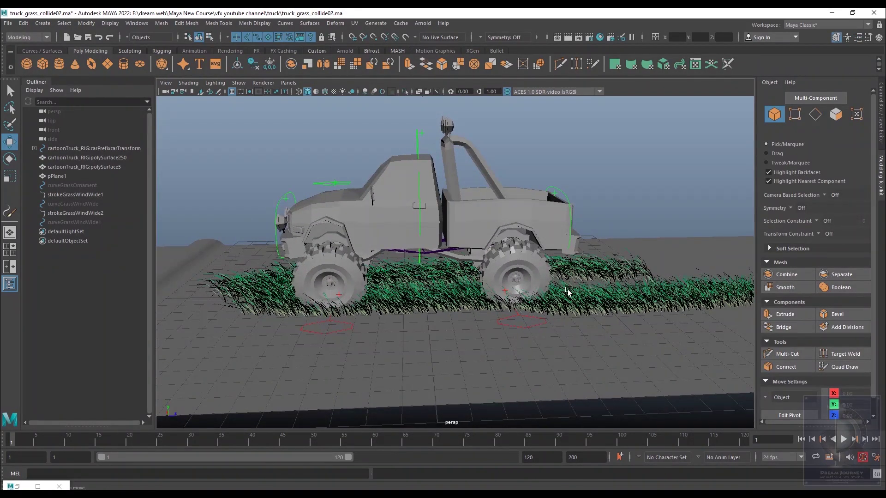
{"action": "mouse_move", "coordinate": [568, 292]}
{"action": "left_mouse_down", "text": "alt"}
{"action": "mouse_move", "coordinate": [515, 273]}
{"action": "mouse_move", "coordinate": [563, 275]}
{"action": "left_mouse_up", "text": "alt"}
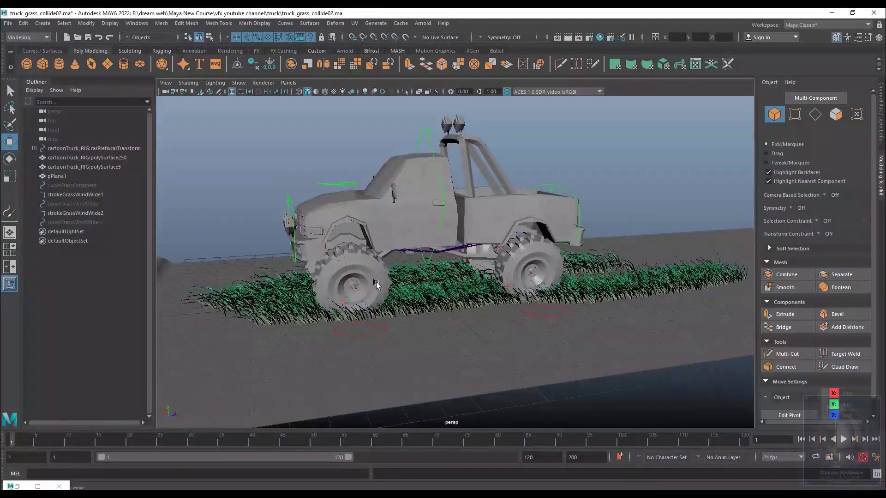
{"action": "left_click_drag", "start_coordinate": [561, 312], "coordinate": [569, 313], "text": "alt"}
{"action": "left_click", "coordinate": [329, 259]}
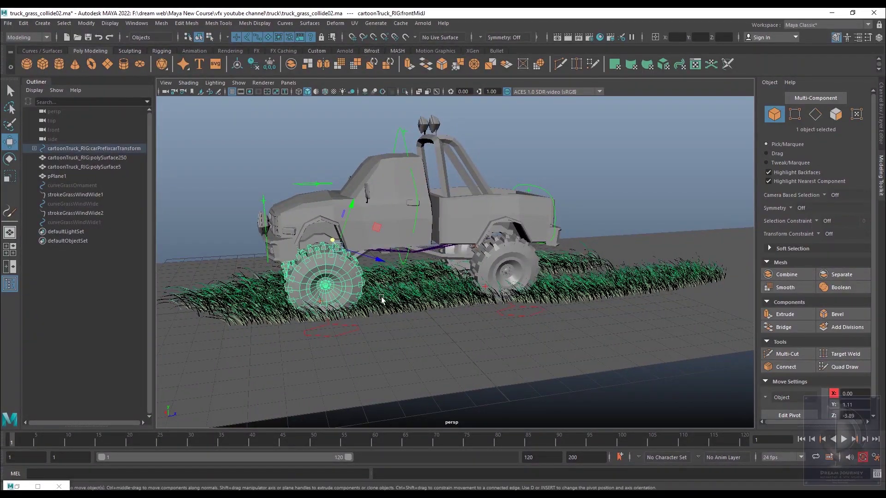
{"action": "left_click_drag", "start_coordinate": [330, 258], "coordinate": [472, 285], "text": "alt"}
{"action": "right_click_drag", "start_coordinate": [484, 283], "coordinate": [513, 326], "text": "alt"}
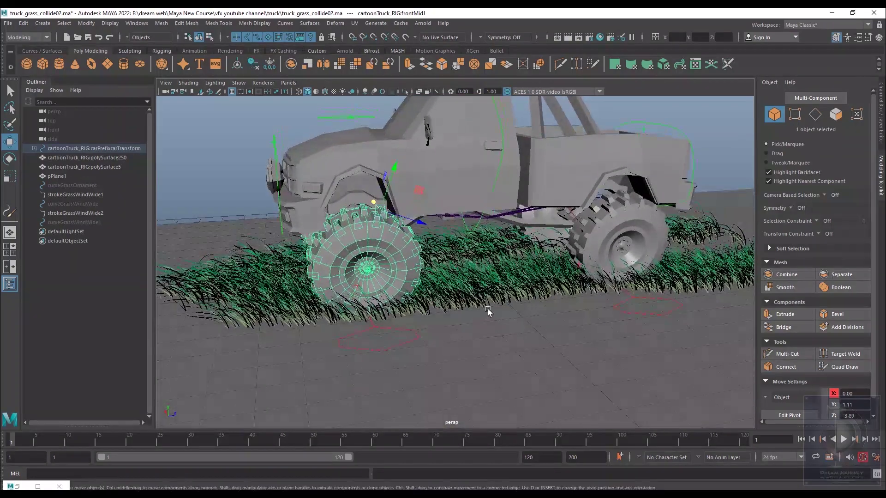
{"action": "left_click", "coordinate": [461, 292], "text": "shift"}
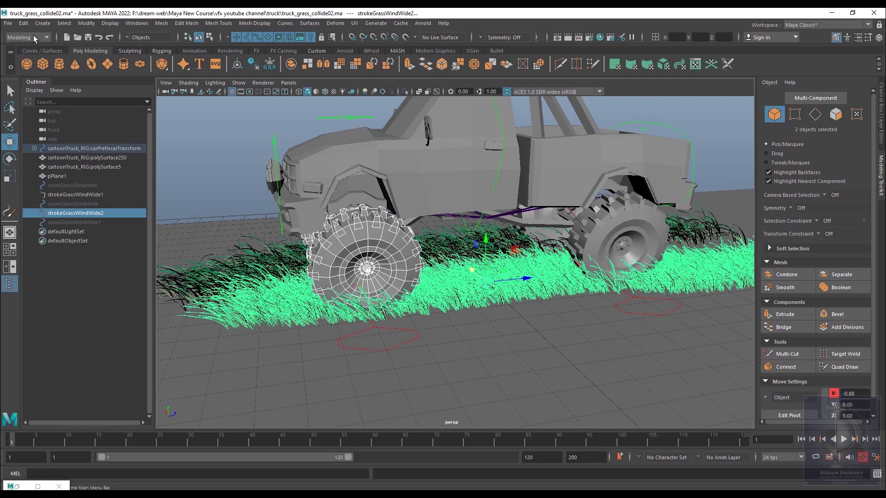
{"action": "left_click", "coordinate": [378, 23]}
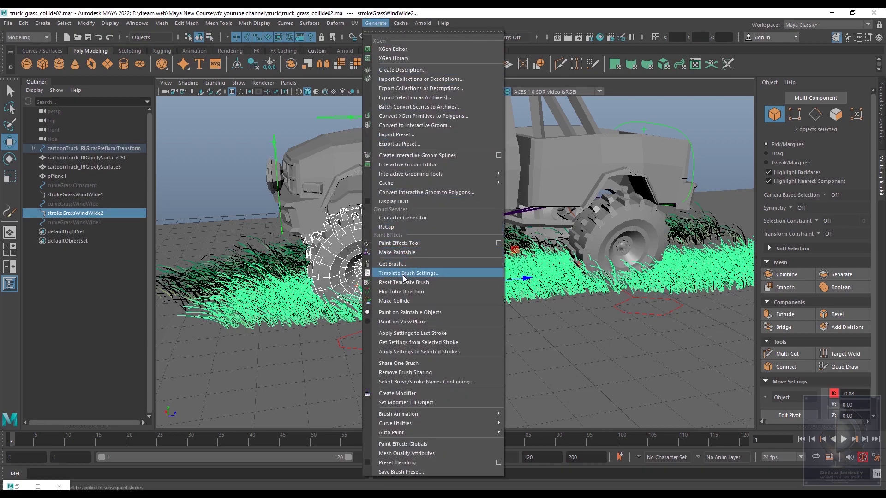
{"action": "left_click", "coordinate": [415, 303]}
{"action": "left_click", "coordinate": [248, 188]}
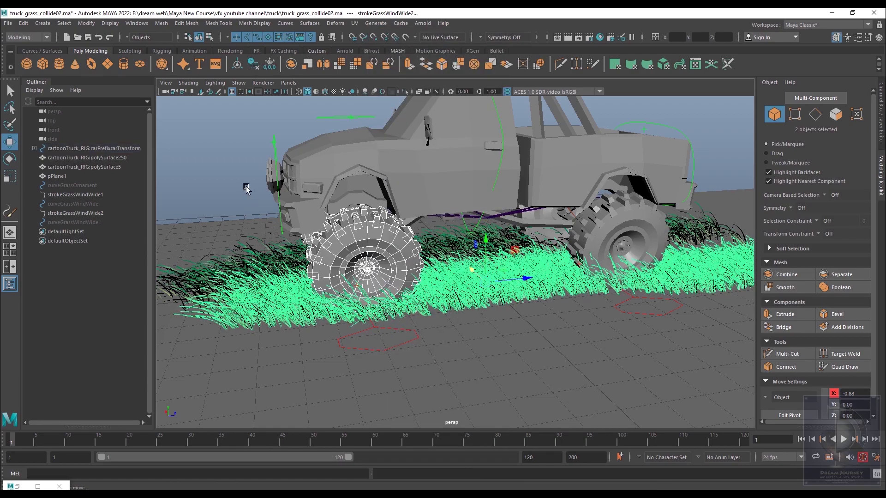
{"action": "right_click_drag", "start_coordinate": [552, 278], "coordinate": [493, 278], "text": "alt"}
{"action": "middle_click_drag", "start_coordinate": [492, 278], "coordinate": [435, 298], "text": "alt"}
{"action": "left_click_drag", "start_coordinate": [435, 298], "coordinate": [361, 311], "text": "alt"}
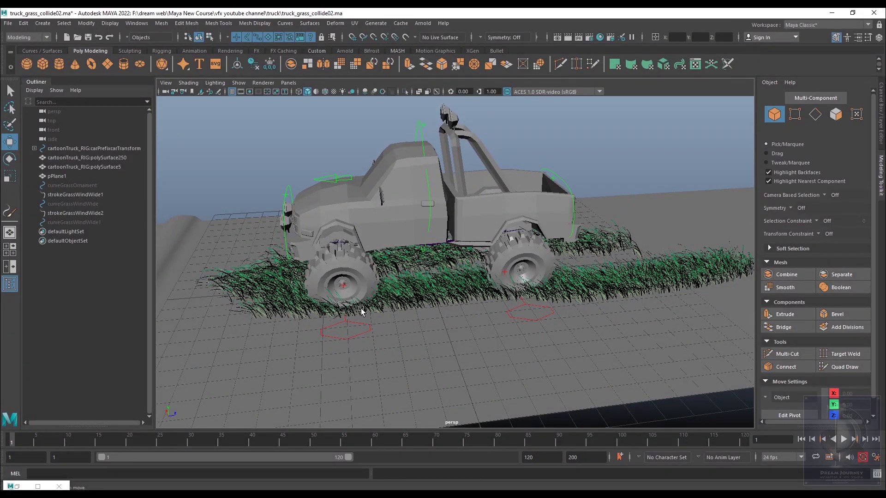
{"action": "right_click_drag", "start_coordinate": [391, 301], "coordinate": [438, 346], "text": "alt"}
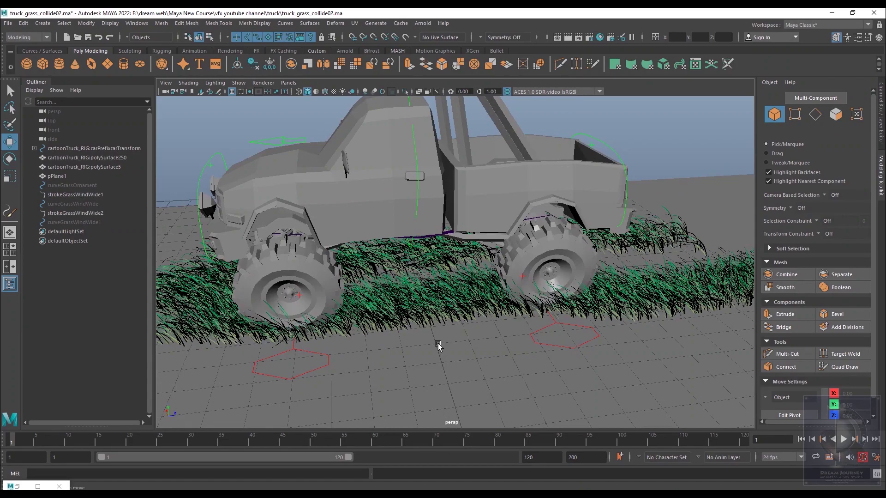
{"action": "mouse_move", "coordinate": [536, 276]}
{"action": "left_mouse_down", "text": "alt"}
{"action": "mouse_move", "coordinate": [586, 268]}
{"action": "mouse_move", "coordinate": [535, 259]}
{"action": "left_mouse_up", "text": "alt"}
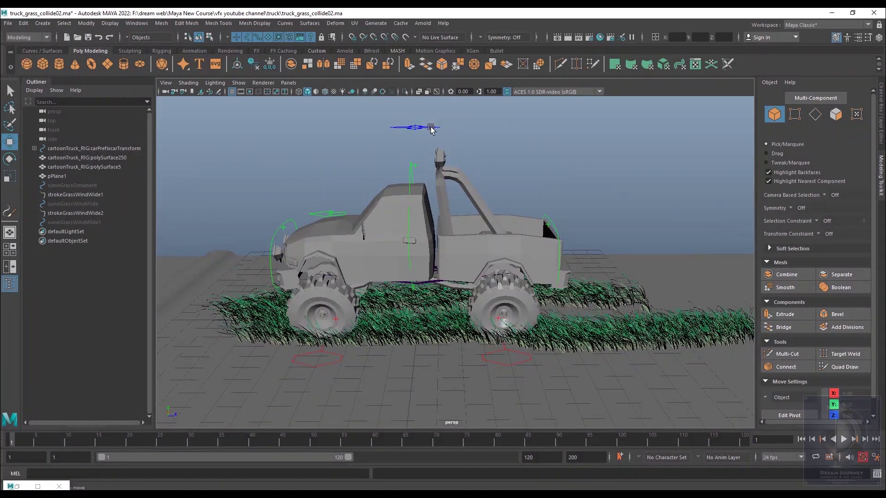
Slide the truck along Z with its main control to about 5.96 to test the front wheel's grass collision, then deselect it
{"action": "left_click", "coordinate": [431, 129]}
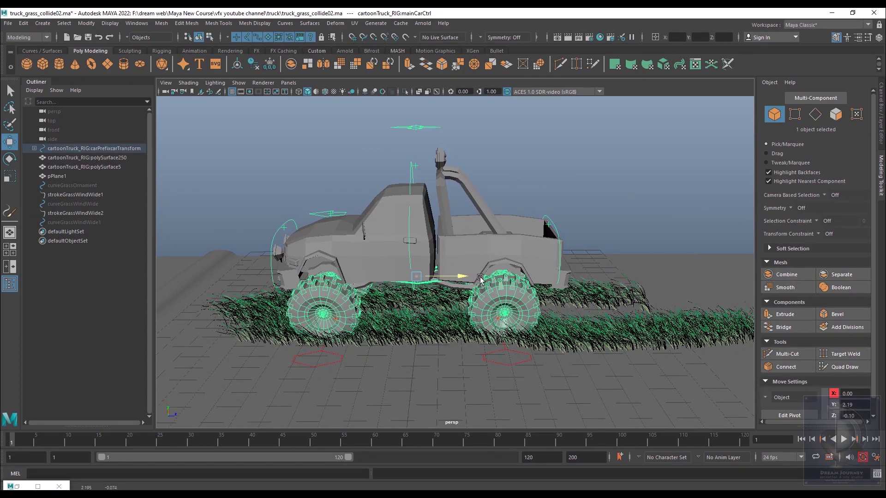
{"action": "left_click_drag", "start_coordinate": [480, 278], "coordinate": [621, 278]}
{"action": "right_click_drag", "start_coordinate": [619, 281], "coordinate": [604, 323], "text": "alt"}
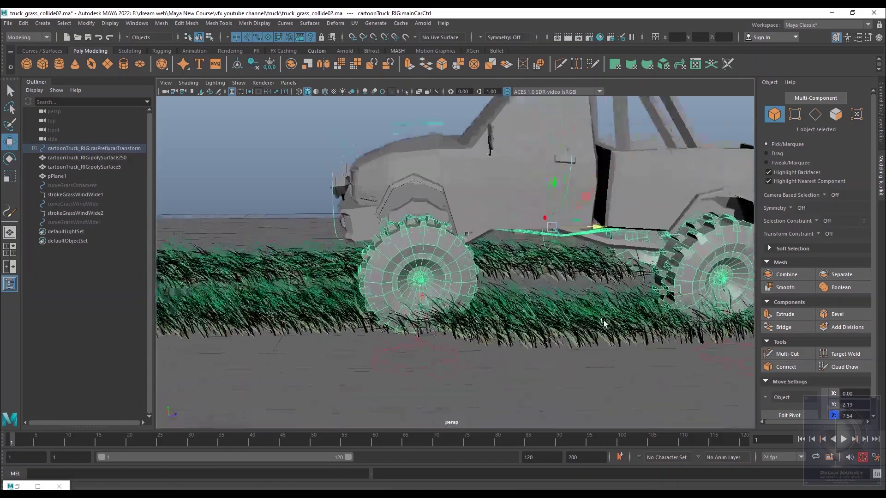
{"action": "left_click_drag", "start_coordinate": [605, 322], "coordinate": [637, 231], "text": "alt"}
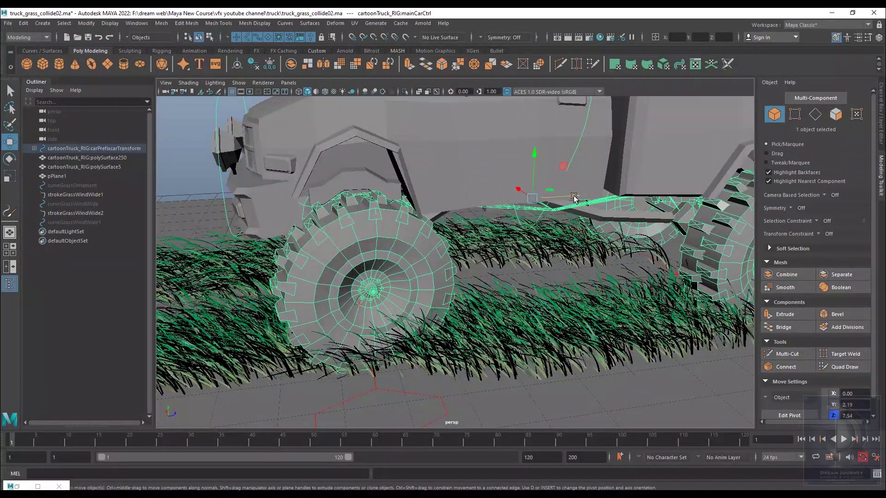
{"action": "left_click_drag", "start_coordinate": [574, 196], "coordinate": [443, 245]}
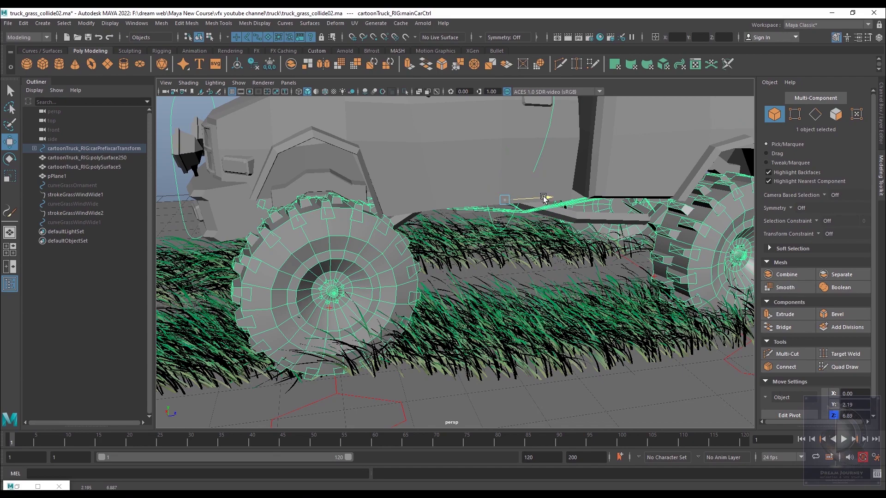
{"action": "left_click_drag", "start_coordinate": [544, 198], "coordinate": [504, 192]}
{"action": "left_click_drag", "start_coordinate": [498, 347], "coordinate": [517, 296], "text": "alt"}
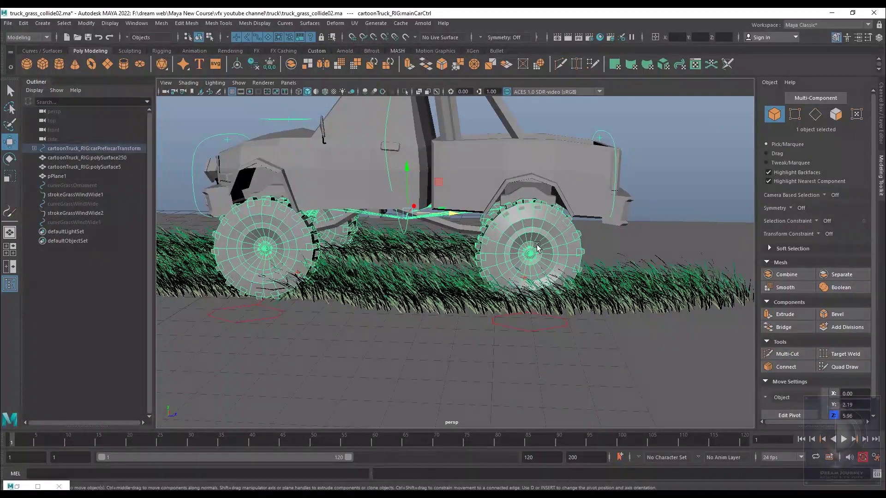
{"action": "left_click", "coordinate": [673, 119]}
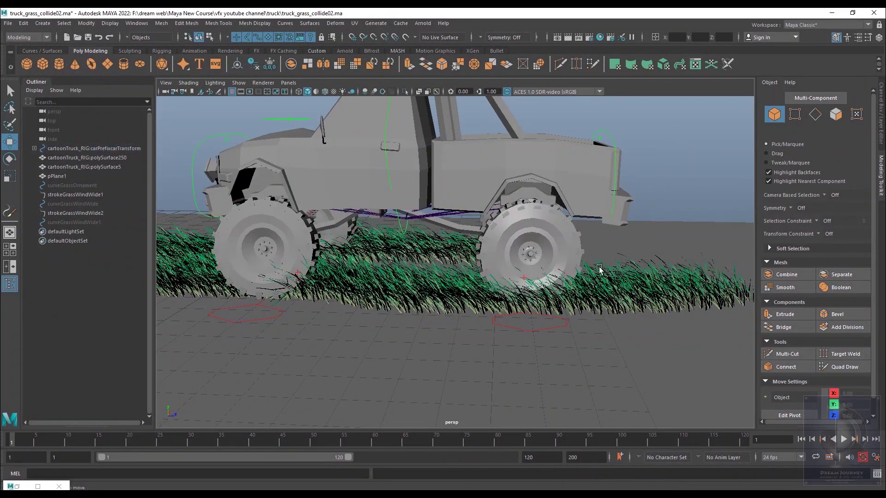
Make strokeGrassWindWide2 collide with the truck's near-side rear wheel using the Paint Effects Make Collide command, and clear the selection
{"action": "left_click", "coordinate": [600, 298]}
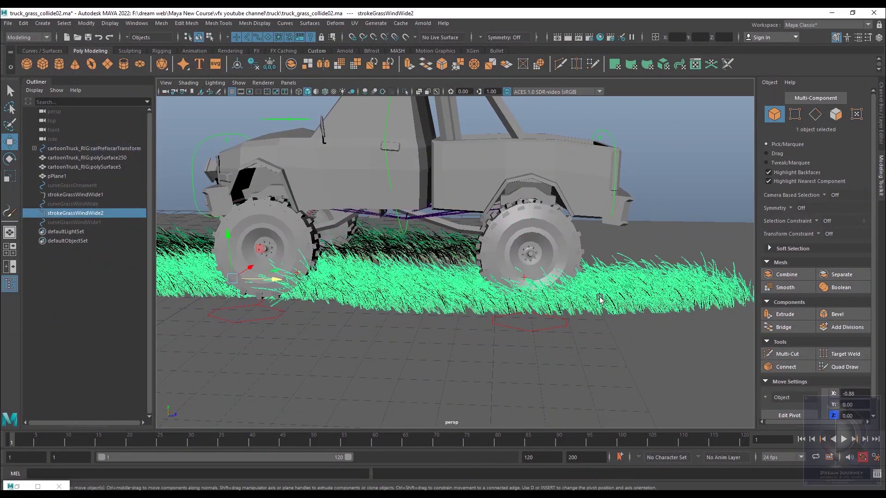
{"action": "left_click", "coordinate": [559, 226], "text": "shift"}
{"action": "left_click_drag", "start_coordinate": [559, 226], "coordinate": [341, 284], "text": "alt"}
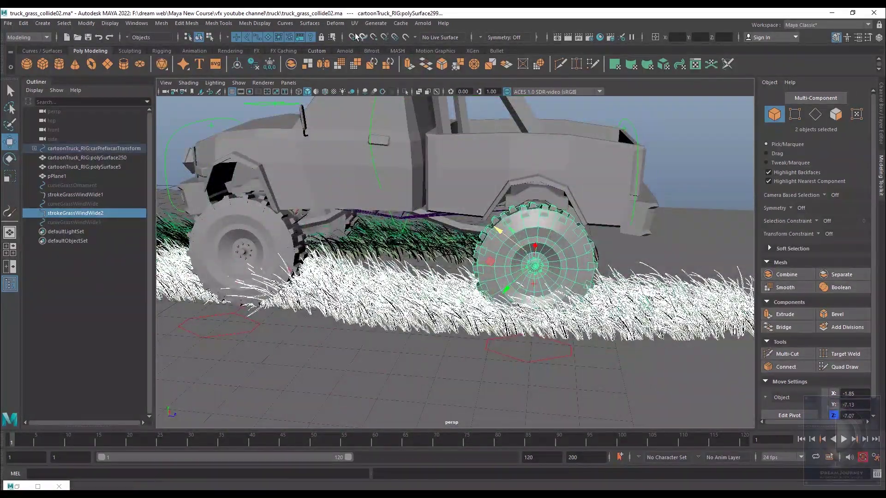
{"action": "left_click", "coordinate": [376, 24]}
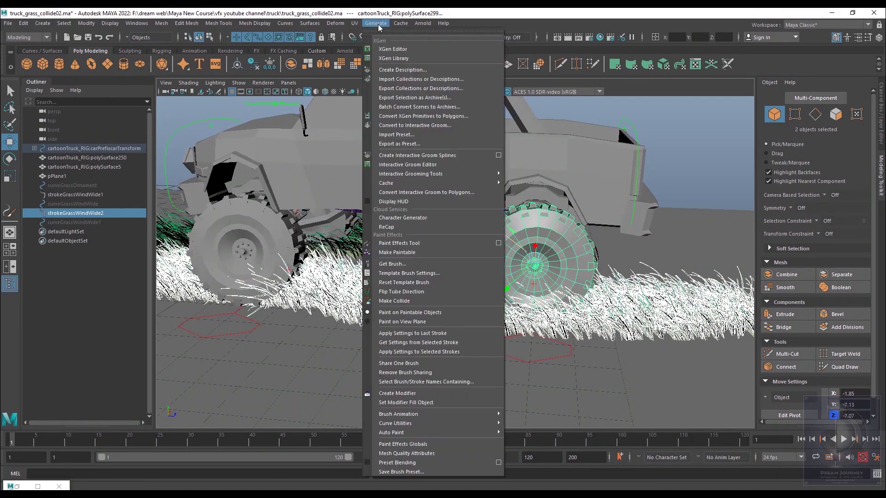
{"action": "left_click", "coordinate": [408, 302]}
{"action": "left_click", "coordinate": [673, 164]}
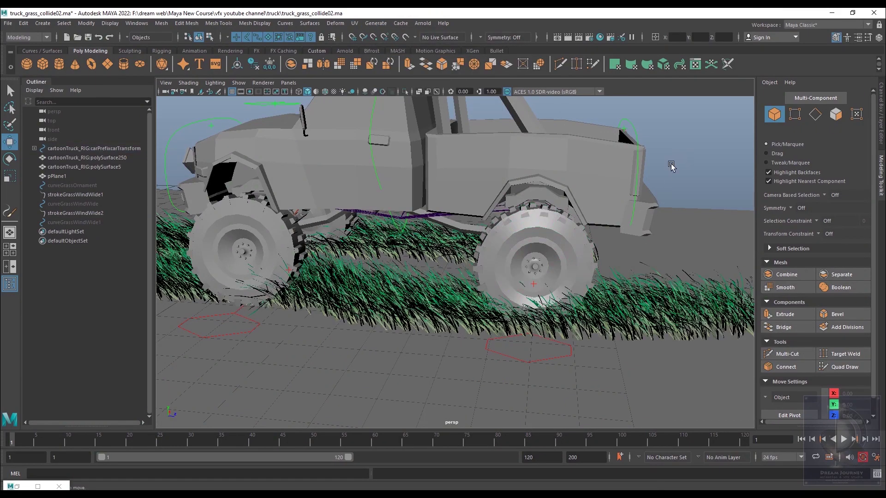
Roll the truck forward through the grass with its main control to about Z 2.51, checking how the wheels bend the blades
{"action": "left_click_drag", "start_coordinate": [670, 165], "coordinate": [462, 134], "text": "alt"}
{"action": "left_click", "coordinate": [462, 134]}
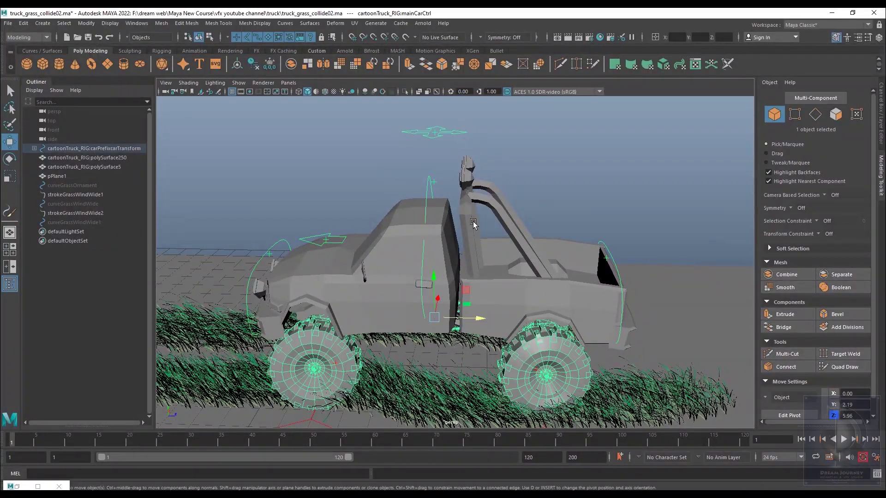
{"action": "right_click_drag", "start_coordinate": [462, 134], "coordinate": [622, 289], "text": "alt"}
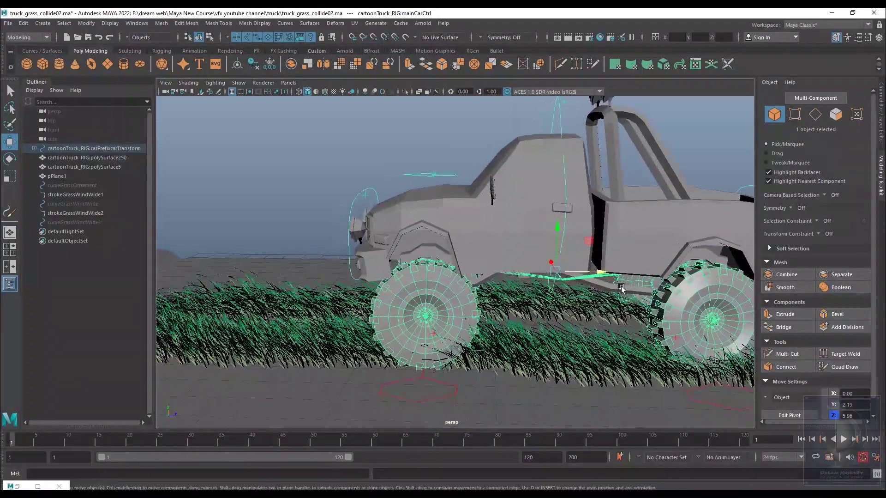
{"action": "left_click_drag", "start_coordinate": [603, 273], "coordinate": [554, 271]}
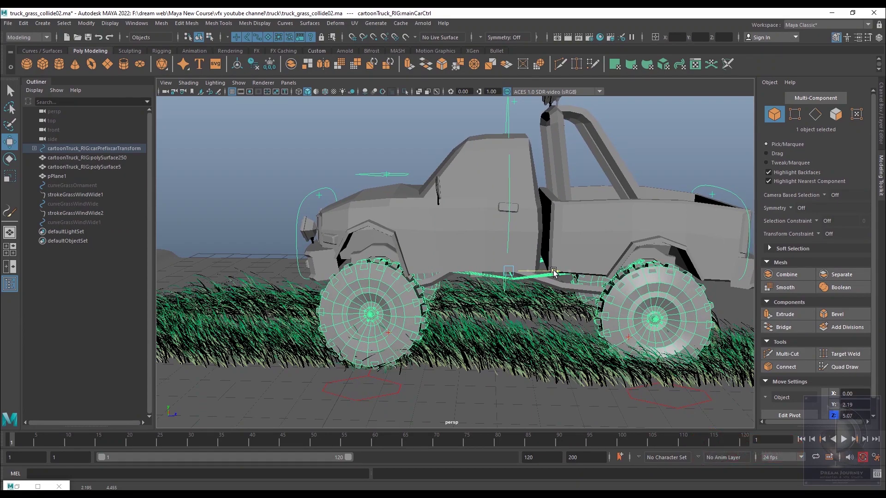
{"action": "left_click_drag", "start_coordinate": [552, 272], "coordinate": [520, 275]}
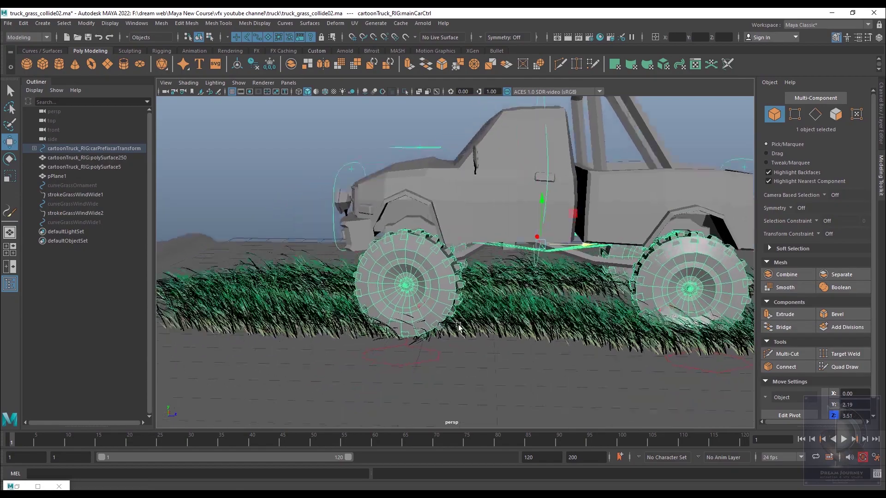
{"action": "scroll", "coordinate": [458, 326], "scroll_direction": "up", "scroll_amount": 5}
{"action": "left_click_drag", "start_coordinate": [459, 327], "coordinate": [505, 326], "text": "alt"}
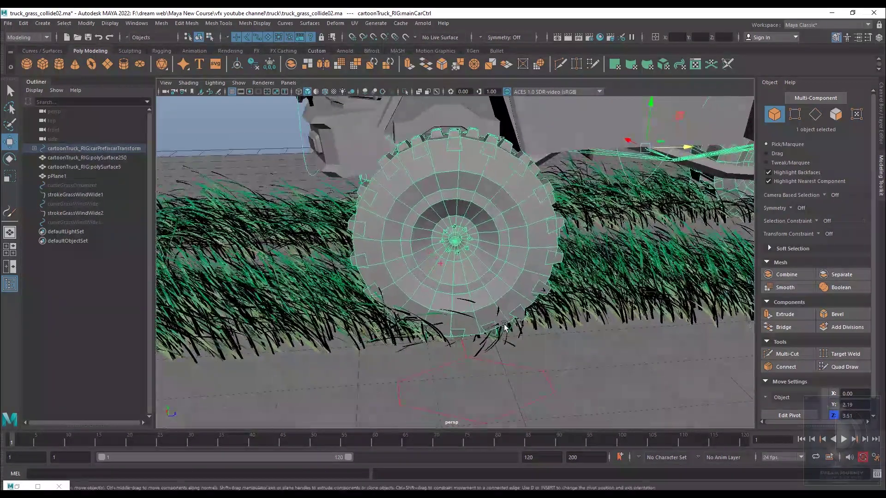
{"action": "left_click_drag", "start_coordinate": [469, 280], "coordinate": [508, 162], "text": "alt"}
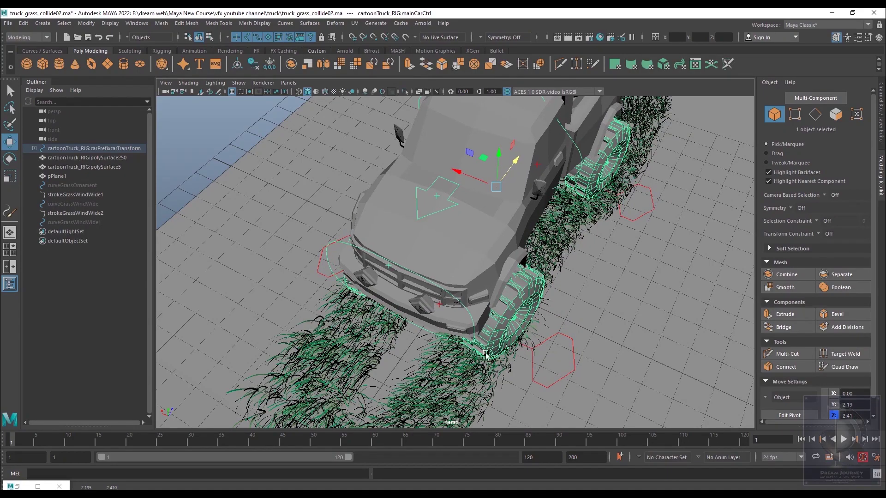
{"action": "mouse_move", "coordinate": [518, 161]}
{"action": "left_mouse_down"}
{"action": "mouse_move", "coordinate": [531, 142]}
{"action": "mouse_move", "coordinate": [510, 154]}
{"action": "left_mouse_up"}
{"action": "scroll", "coordinate": [511, 176], "scroll_direction": "down", "scroll_amount": 4}
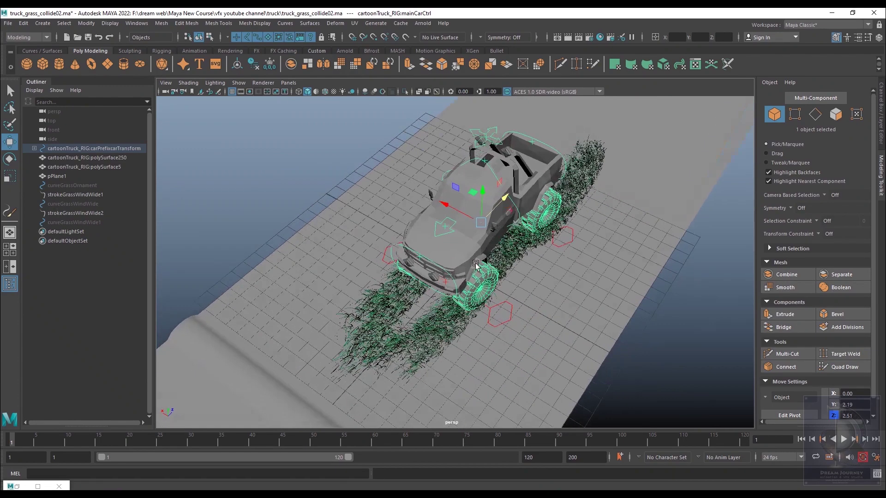
Move the truck to about Z -9.24, just short of the bump in the ground, then save the scene and clear the selection
{"action": "left_click_drag", "start_coordinate": [531, 295], "coordinate": [472, 258], "text": "alt"}
{"action": "middle_click_drag", "start_coordinate": [507, 259], "coordinate": [566, 270], "text": "alt"}
{"action": "left_click_drag", "start_coordinate": [566, 269], "coordinate": [400, 240], "text": "alt"}
{"action": "middle_click_drag", "start_coordinate": [368, 293], "coordinate": [530, 292], "text": "alt"}
{"action": "right_click_drag", "start_coordinate": [530, 292], "coordinate": [569, 342], "text": "alt"}
{"action": "middle_click_drag", "start_coordinate": [569, 343], "coordinate": [534, 330], "text": "alt"}
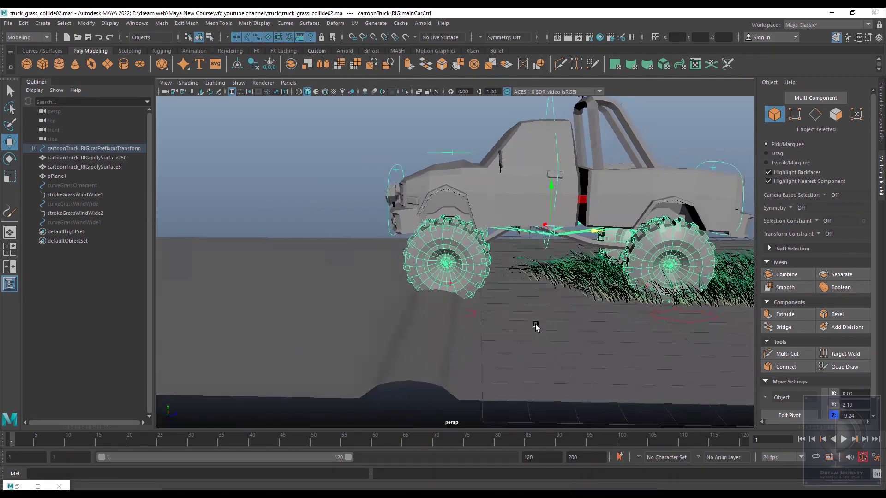
{"action": "left_click_drag", "start_coordinate": [534, 330], "coordinate": [479, 310], "text": "alt"}
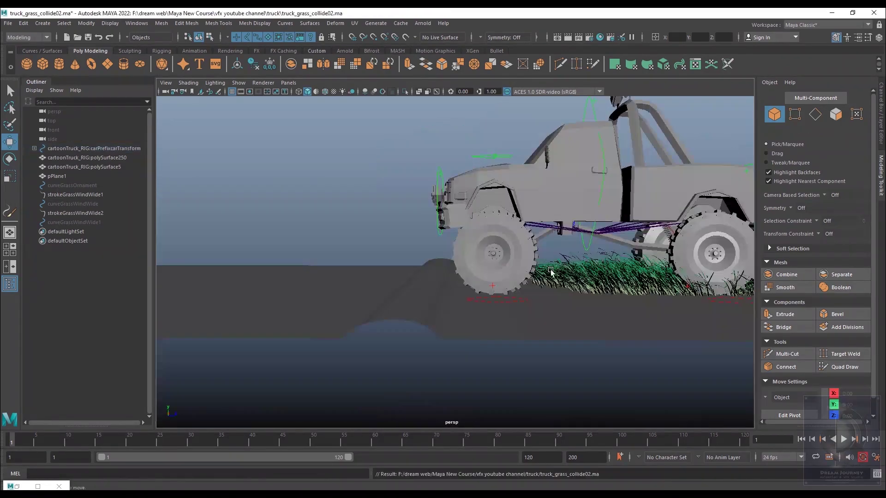
{"action": "left_click_drag", "start_coordinate": [551, 272], "coordinate": [526, 291], "text": "alt"}
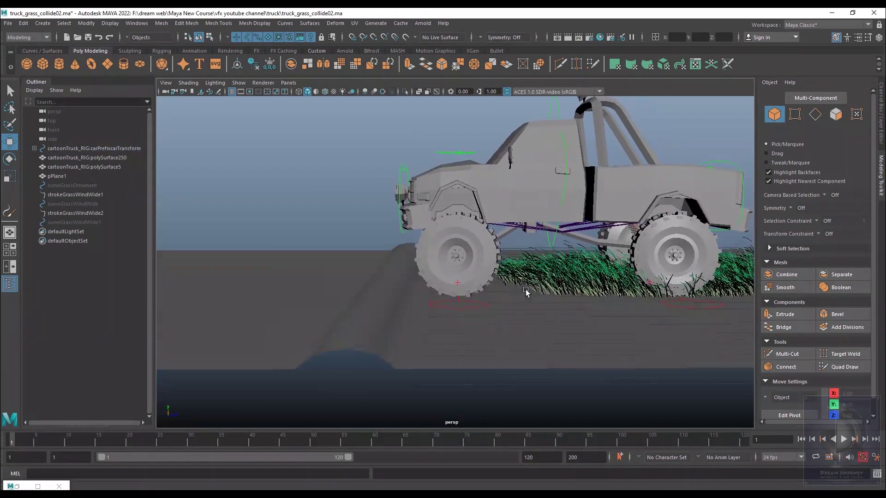
Select the ground plane and examine its raised bump in relation to the truck's front wheels from the side and front
{"action": "left_click", "coordinate": [340, 293]}
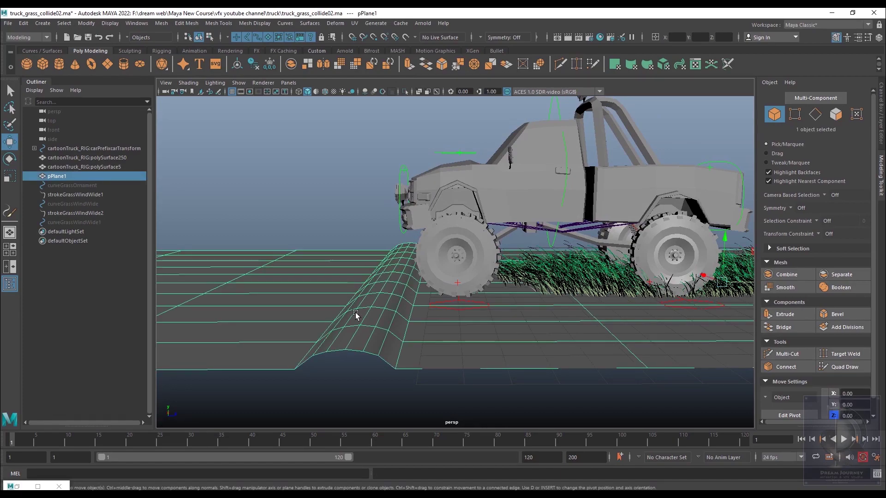
{"action": "left_click_drag", "start_coordinate": [402, 344], "coordinate": [406, 352], "text": "alt"}
{"action": "left_click_drag", "start_coordinate": [352, 310], "coordinate": [389, 262], "text": "alt"}
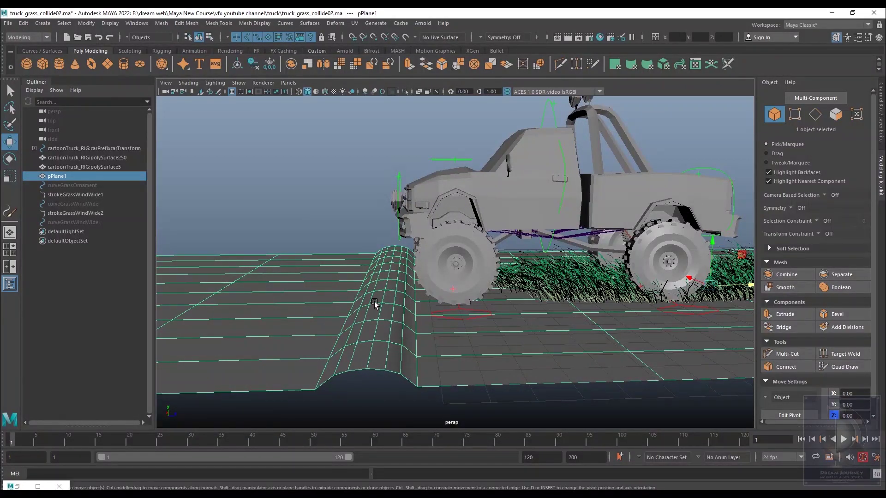
{"action": "left_click_drag", "start_coordinate": [458, 323], "coordinate": [418, 338], "text": "alt"}
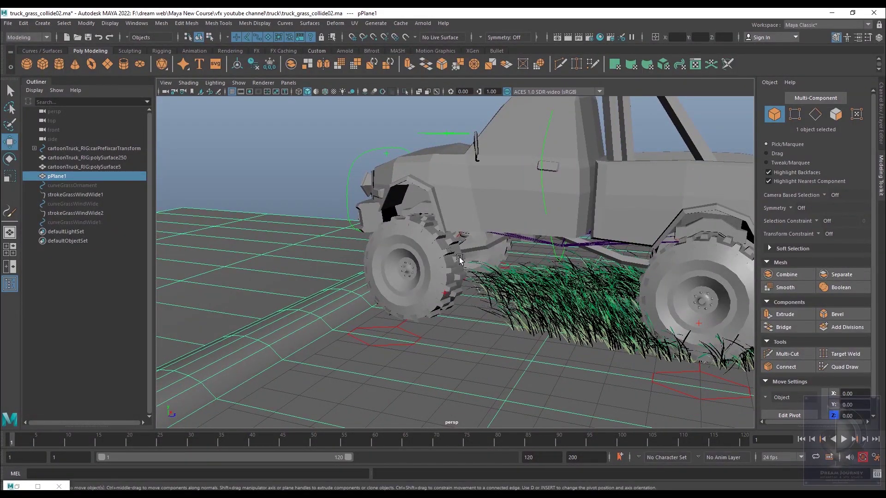
{"action": "left_click_drag", "start_coordinate": [423, 308], "coordinate": [456, 269], "text": "alt"}
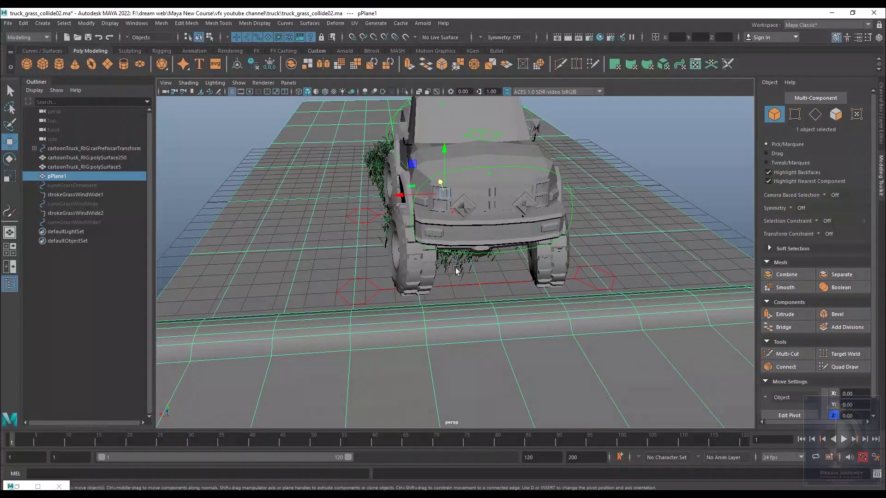
{"action": "left_click_drag", "start_coordinate": [568, 285], "coordinate": [412, 329], "text": "alt"}
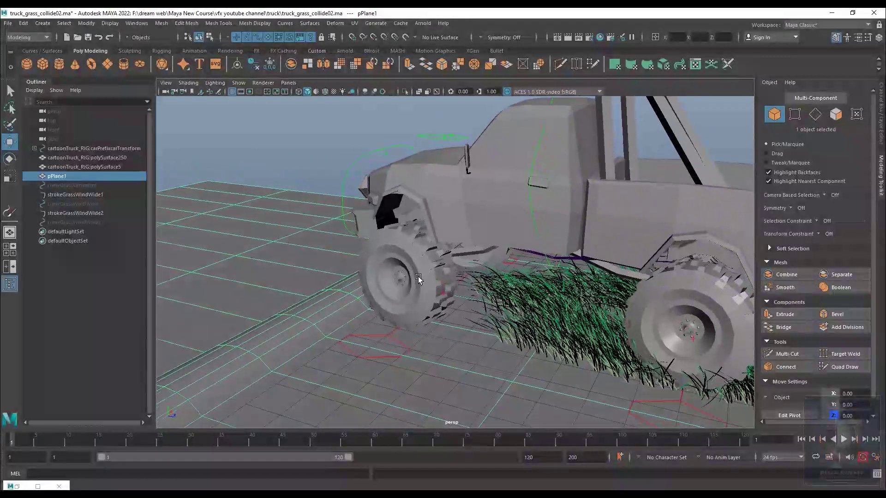
Constrain the truck's front tires control to the ground plane pPlane1 with a Geometry constraint of weight 1
{"action": "left_click", "coordinate": [394, 338]}
{"action": "left_click", "coordinate": [326, 318]}
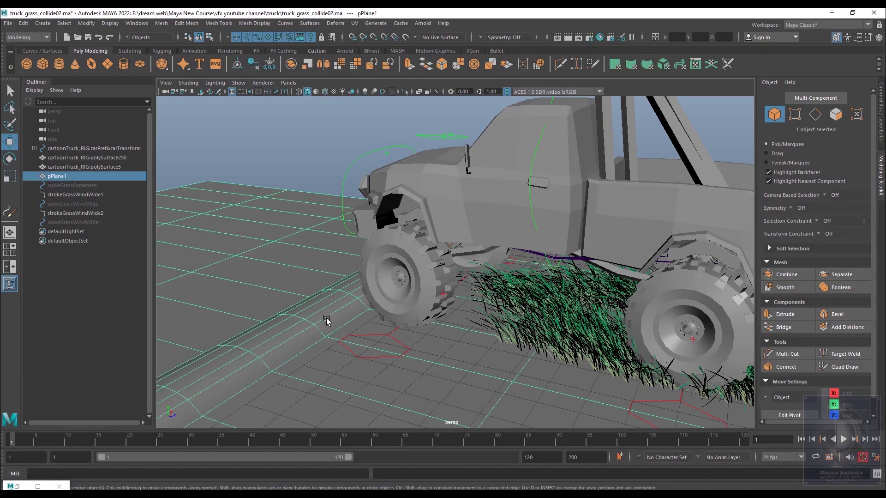
{"action": "mouse_move", "coordinate": [383, 353]}
{"action": "left_mouse_down", "text": "alt"}
{"action": "mouse_move", "coordinate": [435, 331]}
{"action": "mouse_move", "coordinate": [429, 336]}
{"action": "left_mouse_up", "text": "alt"}
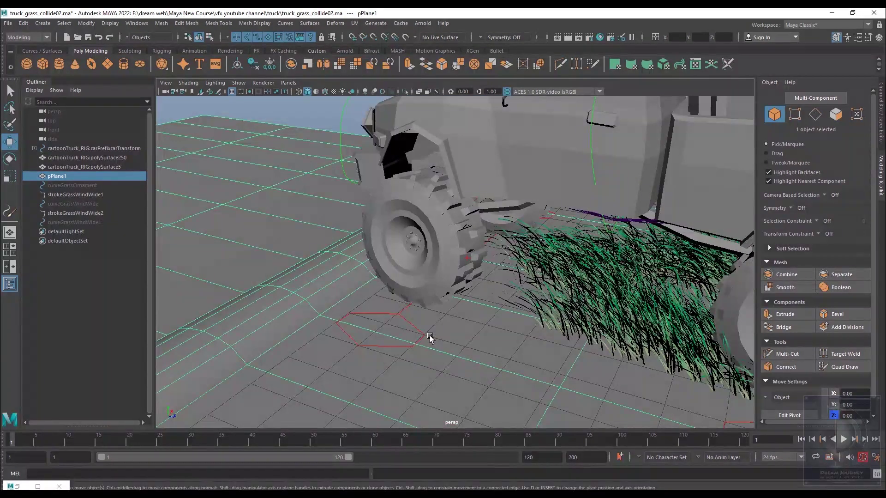
{"action": "key", "text": "4"}
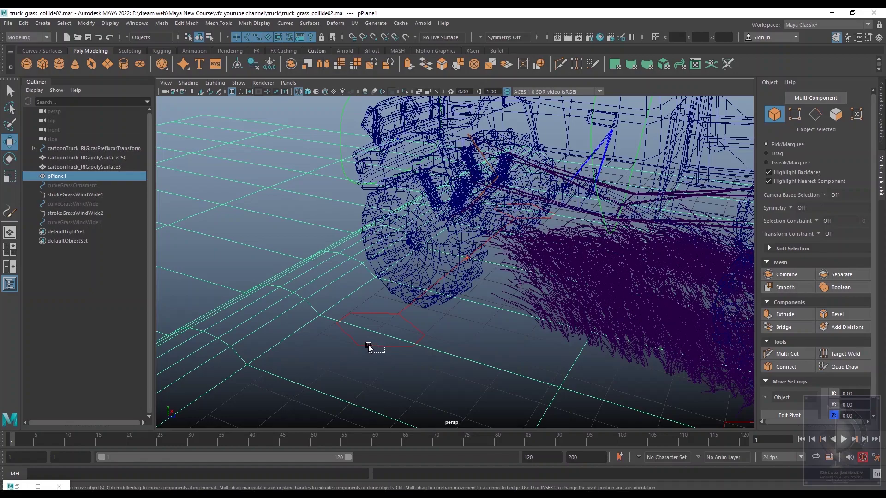
{"action": "left_click_drag", "start_coordinate": [367, 346], "coordinate": [368, 346], "text": "shift"}
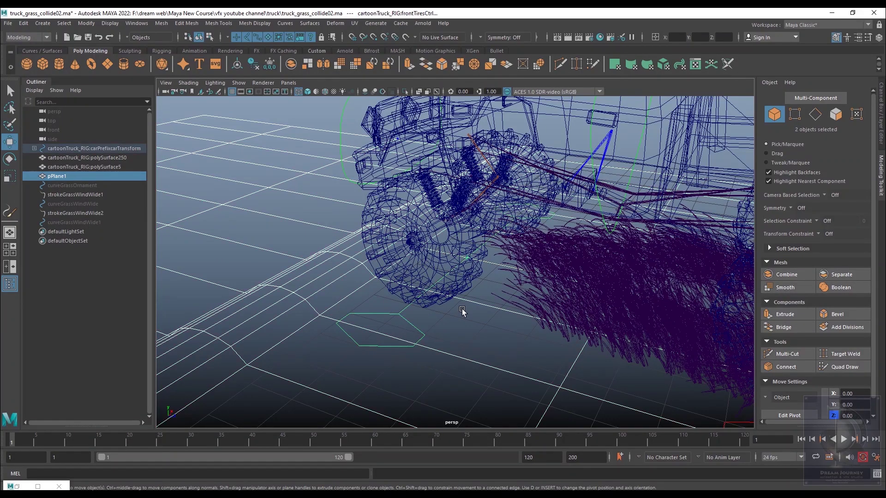
{"action": "key", "text": "5"}
{"action": "left_click_drag", "start_coordinate": [474, 325], "coordinate": [475, 300], "text": "alt"}
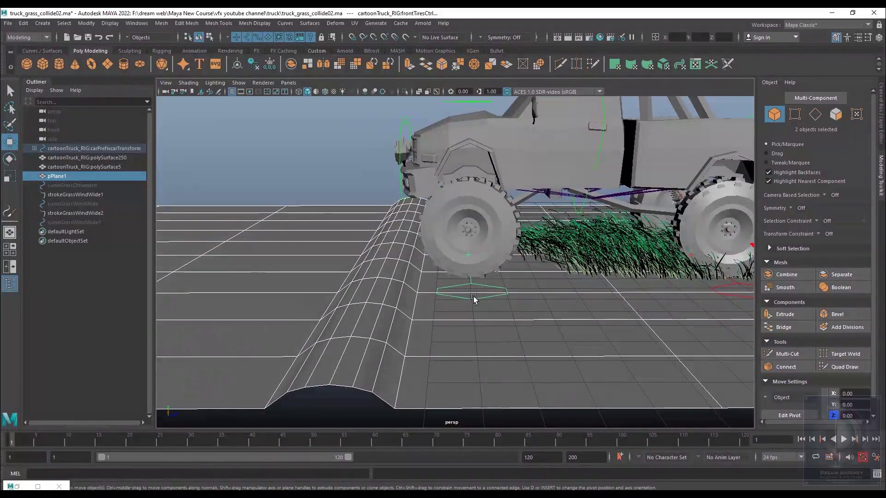
{"action": "left_click", "coordinate": [21, 37]}
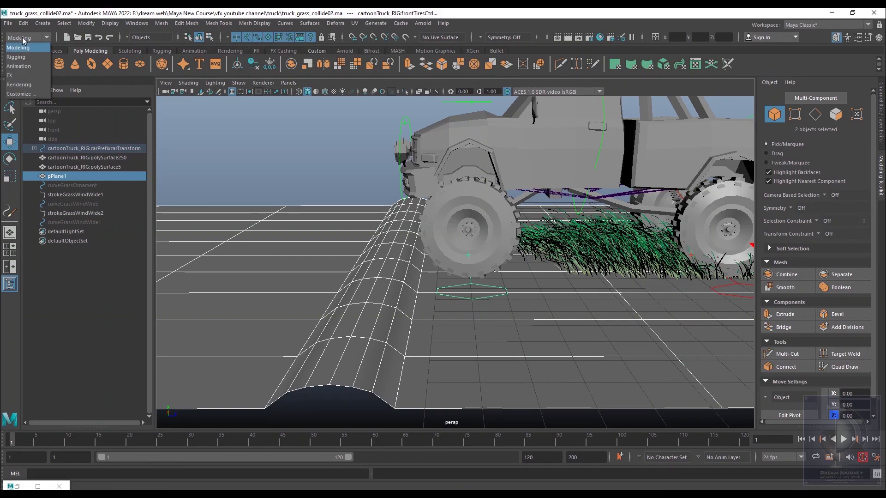
{"action": "left_click", "coordinate": [18, 66]}
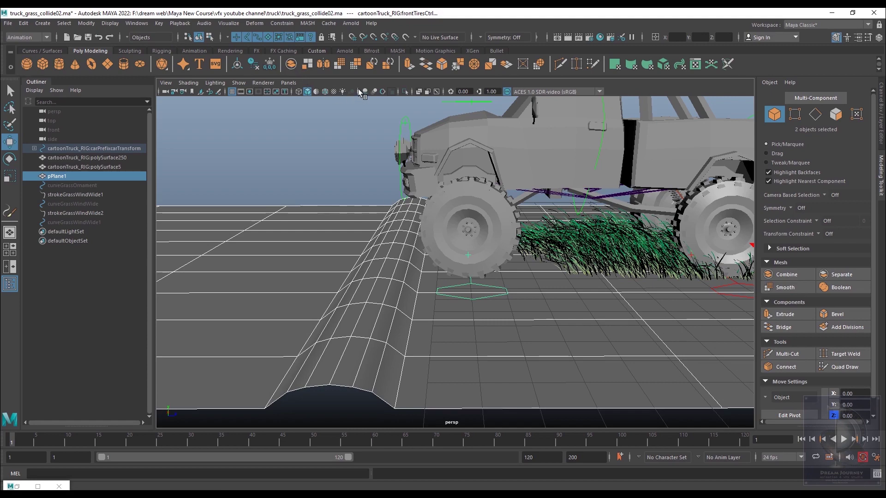
{"action": "left_click", "coordinate": [281, 23]}
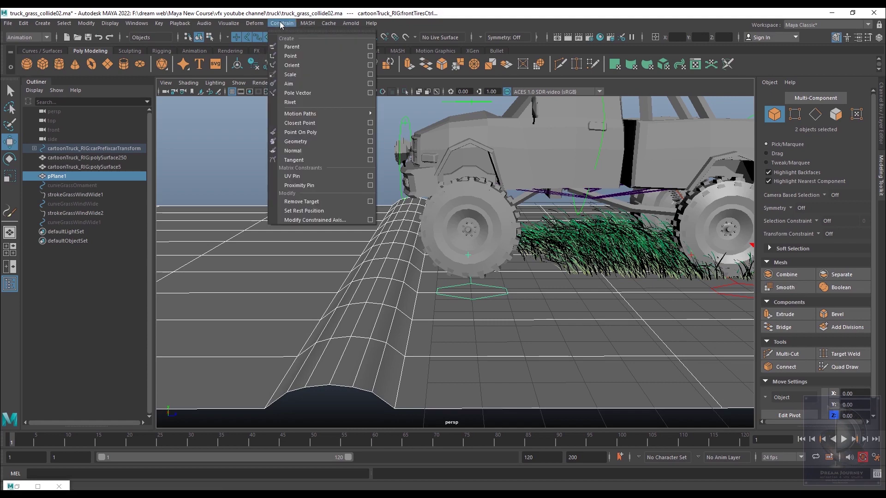
{"action": "left_click", "coordinate": [371, 142]}
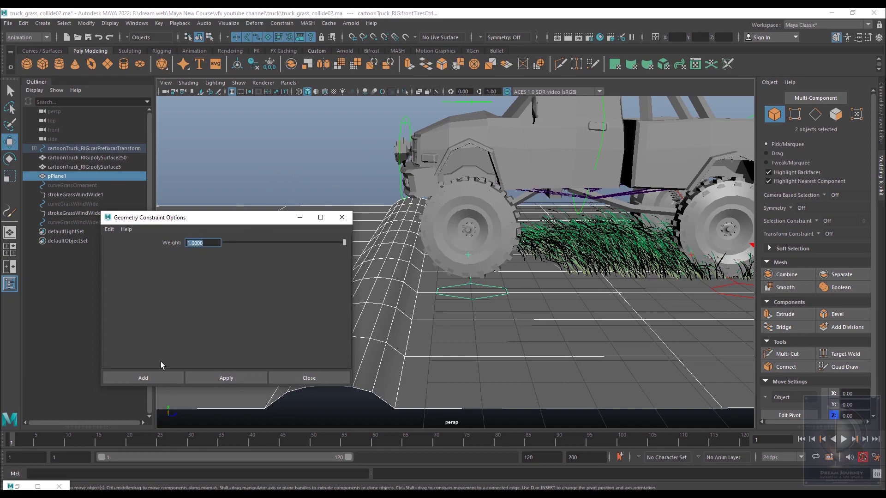
{"action": "left_click", "coordinate": [155, 376]}
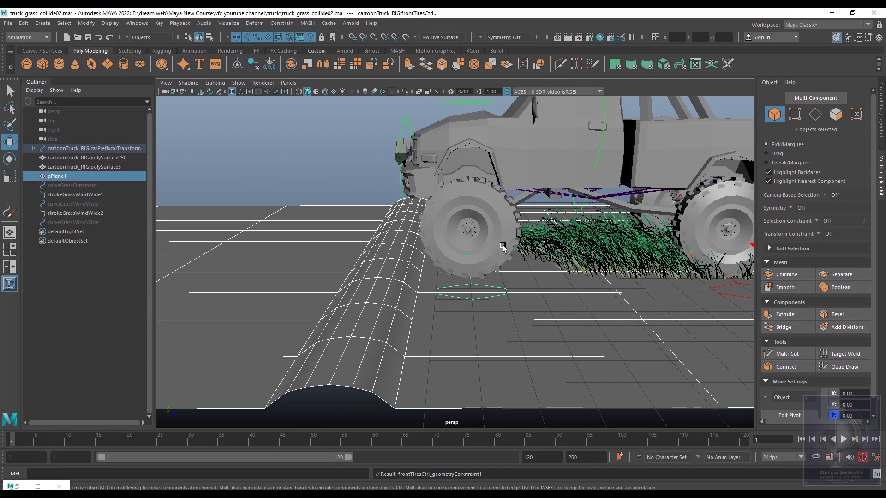
Clear the selection, select the truck's main control and roll the front wheels over the ground bump to about Z -11.52
{"action": "left_click", "coordinate": [307, 149]}
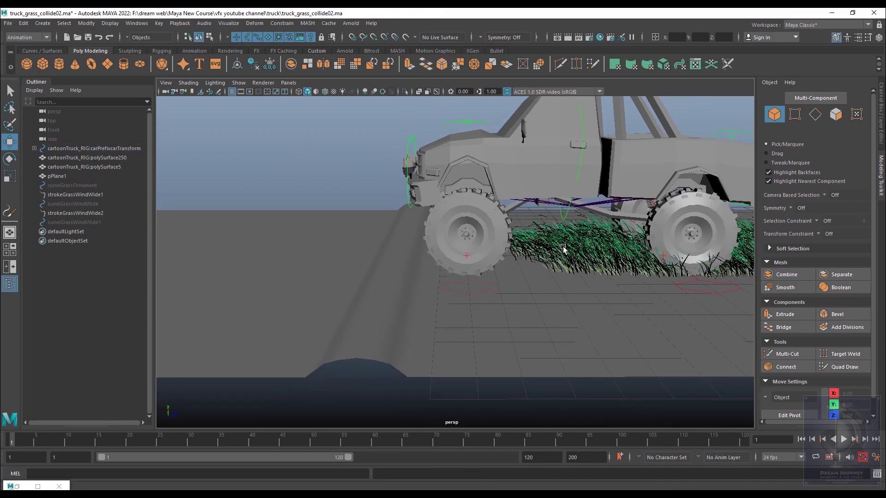
{"action": "middle_click_drag", "start_coordinate": [563, 248], "coordinate": [563, 306], "text": "alt"}
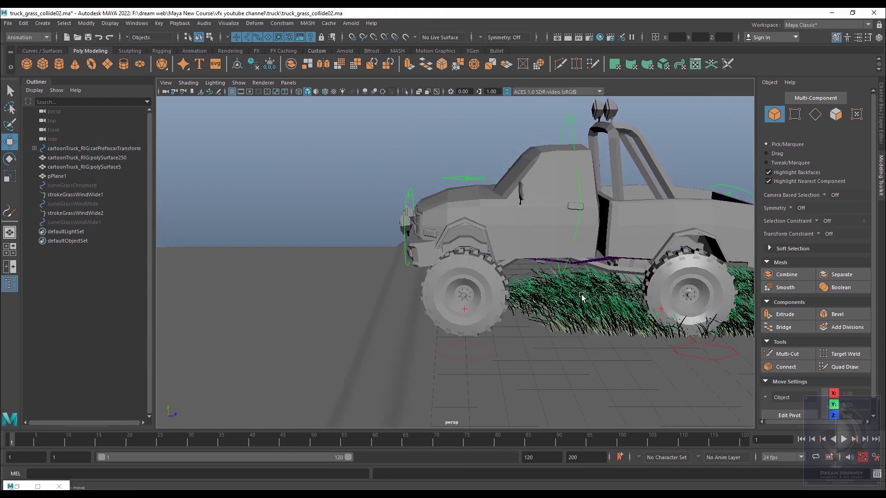
{"action": "right_click_drag", "start_coordinate": [562, 305], "coordinate": [568, 170], "text": "alt"}
{"action": "middle_click_drag", "start_coordinate": [568, 171], "coordinate": [569, 208], "text": "alt"}
{"action": "left_click", "coordinate": [569, 151]}
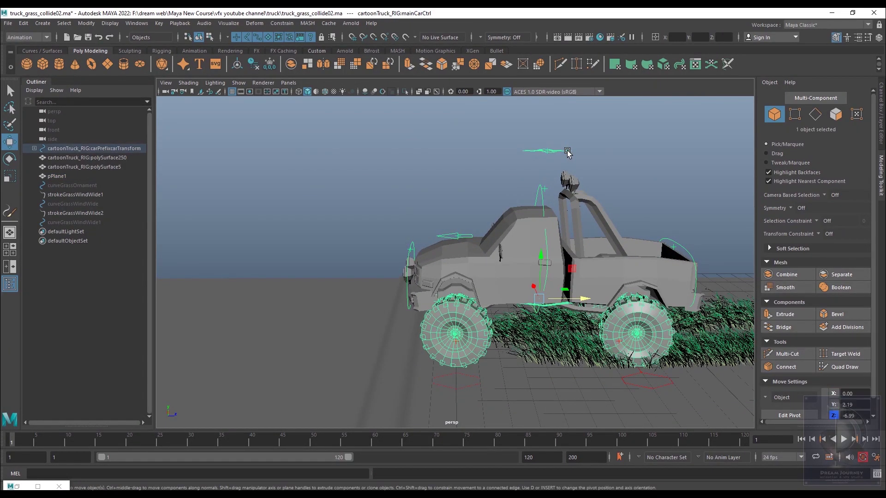
{"action": "left_click_drag", "start_coordinate": [585, 301], "coordinate": [532, 300]}
{"action": "left_click_drag", "start_coordinate": [453, 342], "coordinate": [494, 315], "text": "alt"}
{"action": "left_click_drag", "start_coordinate": [437, 324], "coordinate": [493, 275], "text": "alt"}
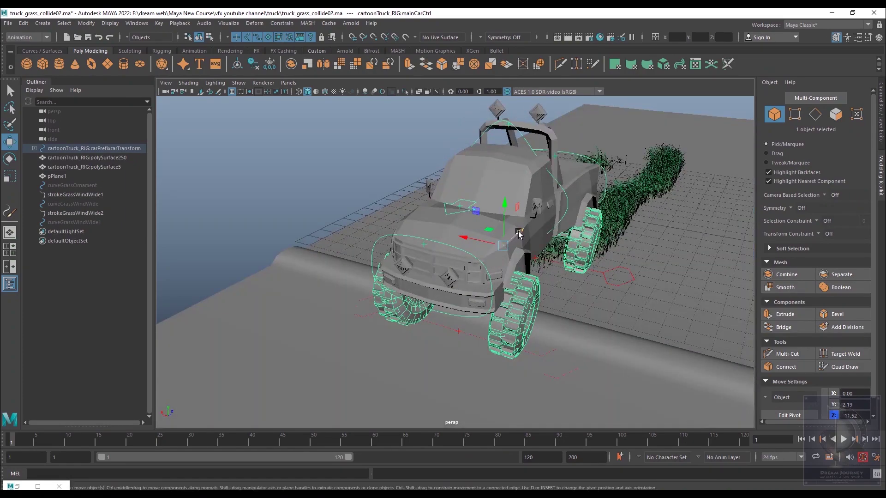
Roll the truck back and forth over the bump to check its front wheels, stopping with the rear wheels on the bump at about Z -17.32
{"action": "left_click_drag", "start_coordinate": [519, 233], "coordinate": [492, 302]}
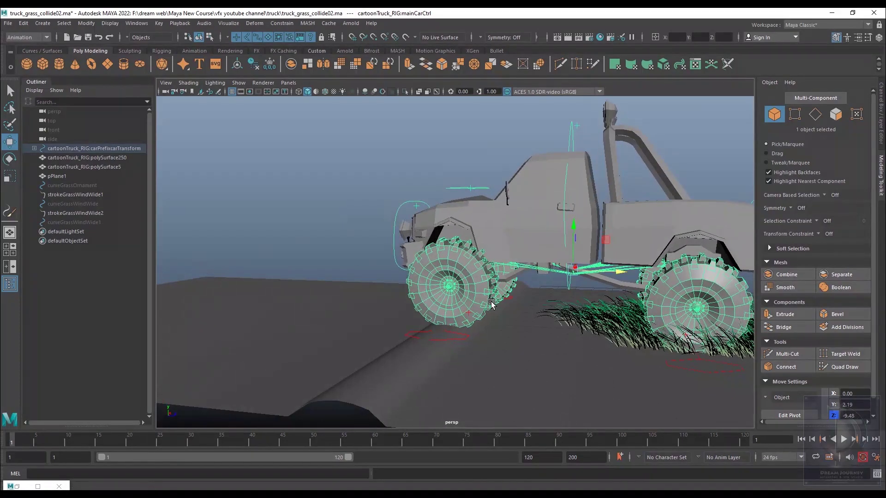
{"action": "left_click_drag", "start_coordinate": [621, 273], "coordinate": [494, 305]}
{"action": "left_click_drag", "start_coordinate": [571, 327], "coordinate": [559, 335], "text": "alt"}
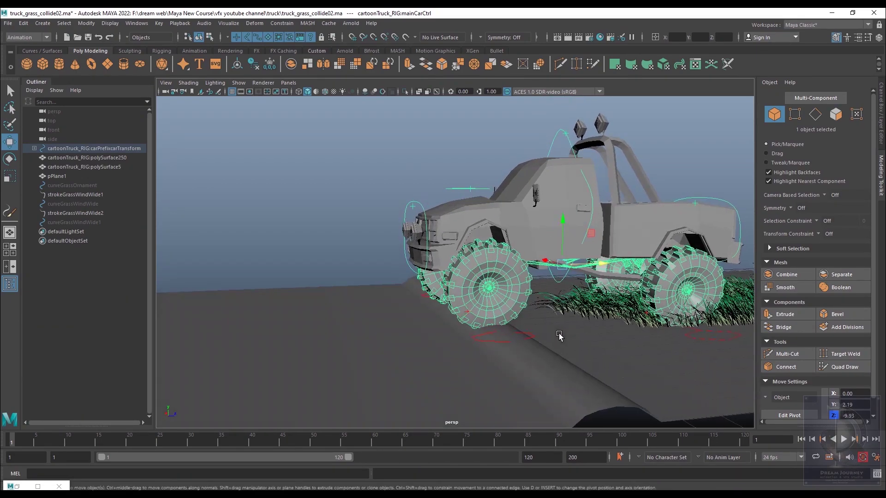
{"action": "left_click_drag", "start_coordinate": [600, 266], "coordinate": [485, 274]}
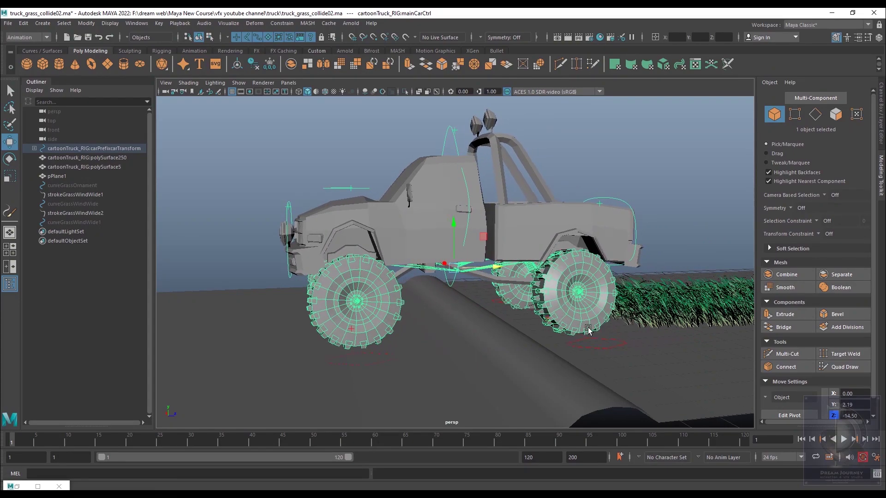
{"action": "left_click_drag", "start_coordinate": [595, 328], "coordinate": [559, 332], "text": "alt"}
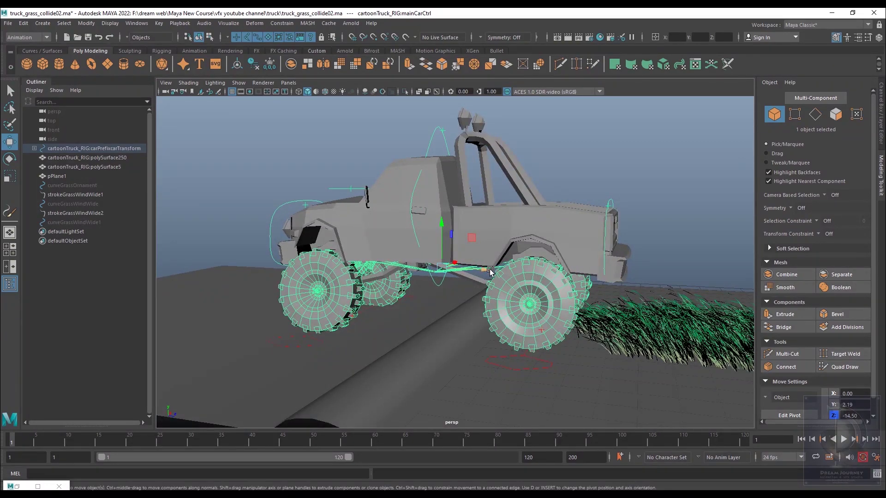
{"action": "left_click_drag", "start_coordinate": [485, 272], "coordinate": [520, 349]}
Constrain the truck's back tires control to the ground plane pPlane1 with a Geometry constraint
{"action": "left_click", "coordinate": [570, 356]}
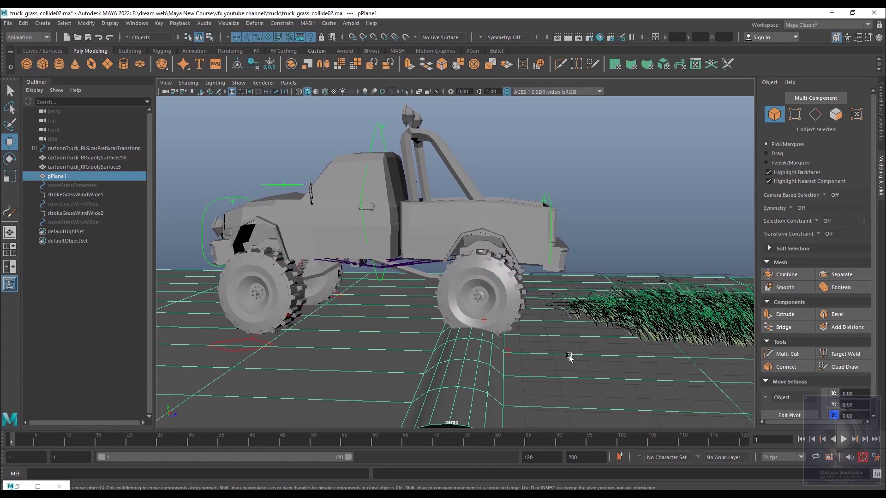
{"action": "key", "text": "4"}
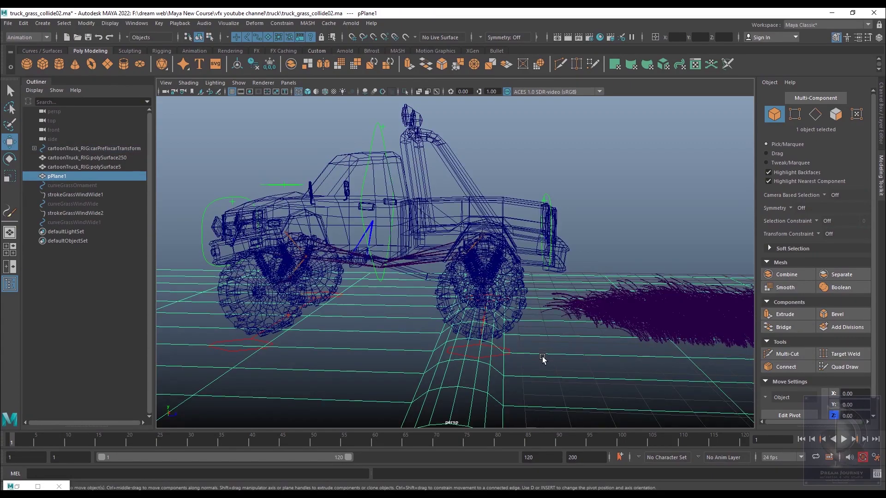
{"action": "right_click_drag", "start_coordinate": [515, 349], "coordinate": [549, 333], "text": "alt"}
{"action": "left_click_drag", "start_coordinate": [549, 333], "coordinate": [434, 372], "text": "alt"}
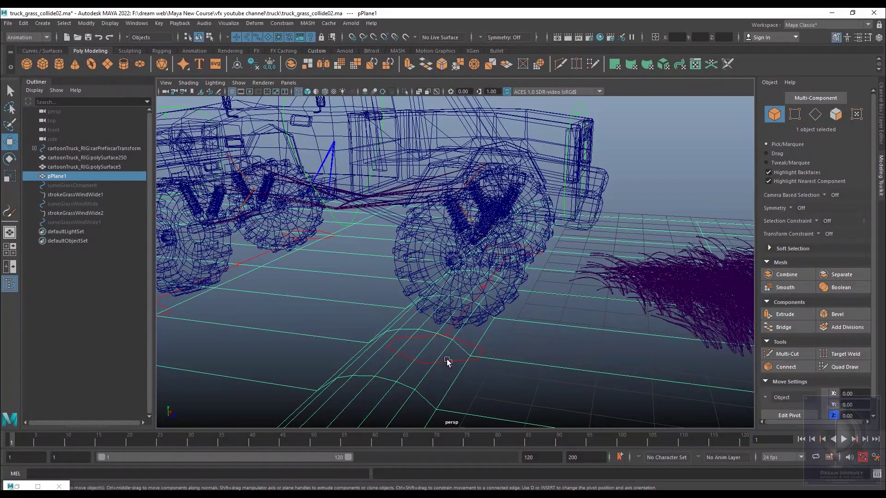
{"action": "left_click", "coordinate": [447, 359], "text": "shift"}
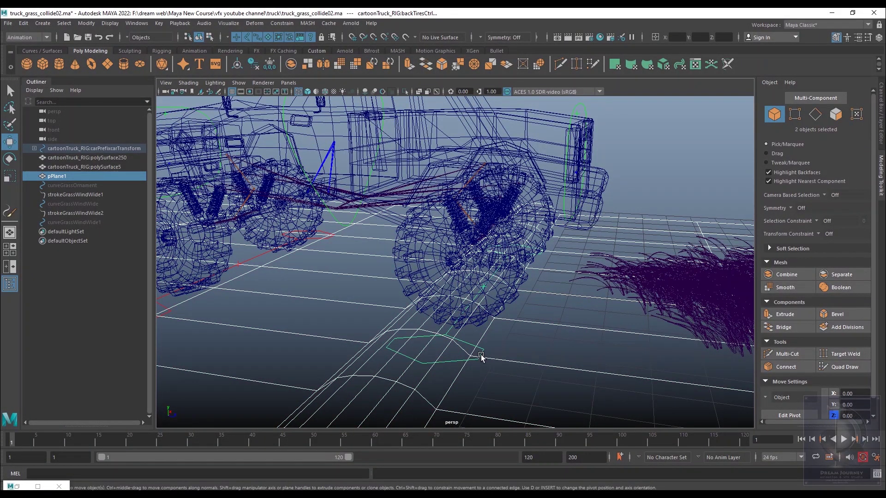
{"action": "key", "text": "5"}
{"action": "mouse_move", "coordinate": [531, 358]}
{"action": "left_mouse_down", "text": "alt"}
{"action": "mouse_move", "coordinate": [564, 347]}
{"action": "mouse_move", "coordinate": [442, 368]}
{"action": "left_mouse_up", "text": "alt"}
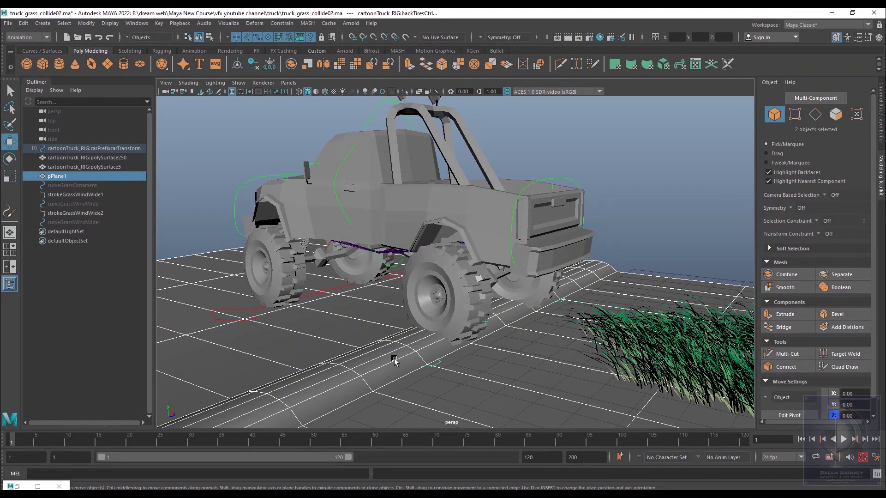
{"action": "left_click", "coordinate": [281, 23]}
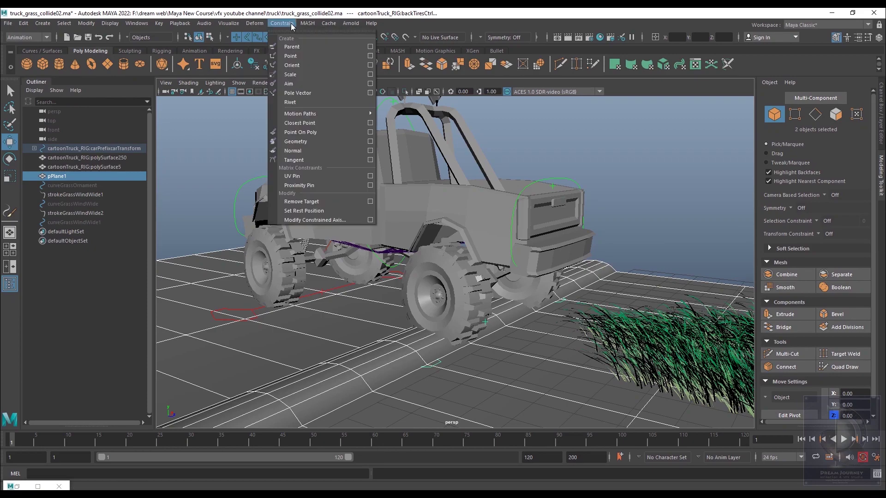
{"action": "left_click", "coordinate": [323, 141]}
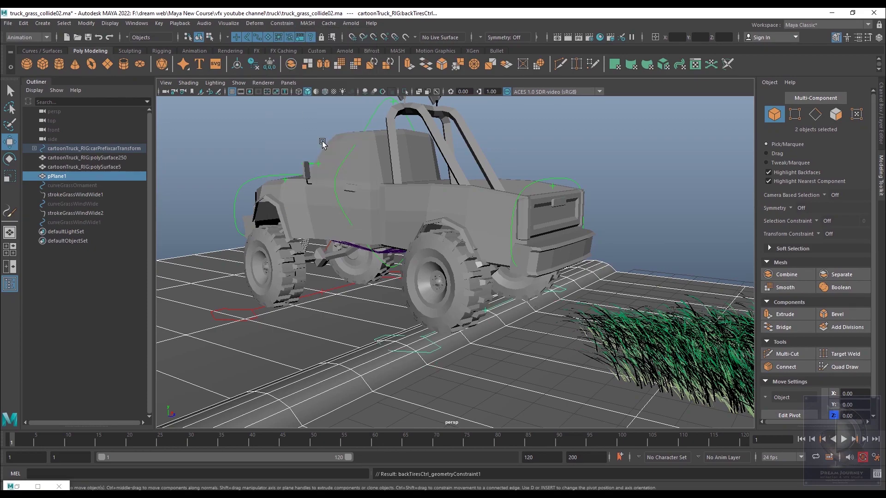
Move the truck with its main control to about Z -21.13, checking how the rear wheels follow the bump
{"action": "left_click_drag", "start_coordinate": [529, 283], "coordinate": [557, 301], "text": "alt"}
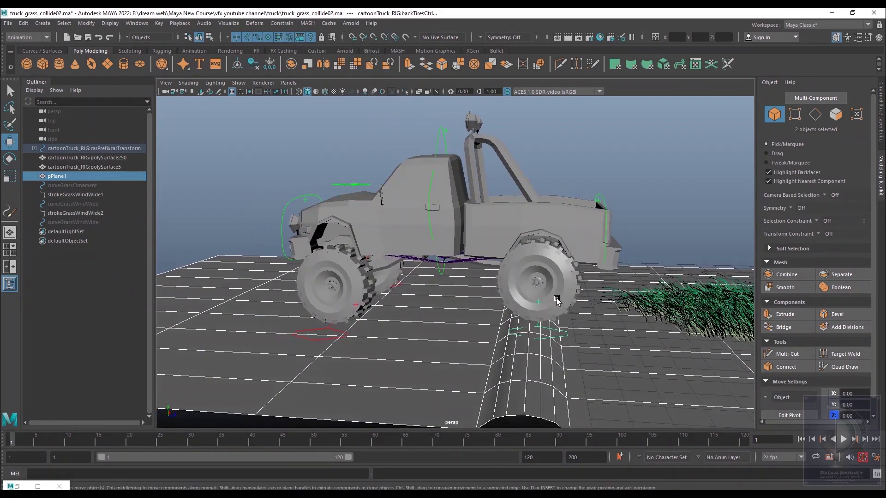
{"action": "left_click_drag", "start_coordinate": [579, 176], "coordinate": [468, 173], "text": "alt"}
{"action": "left_click", "coordinate": [468, 172]}
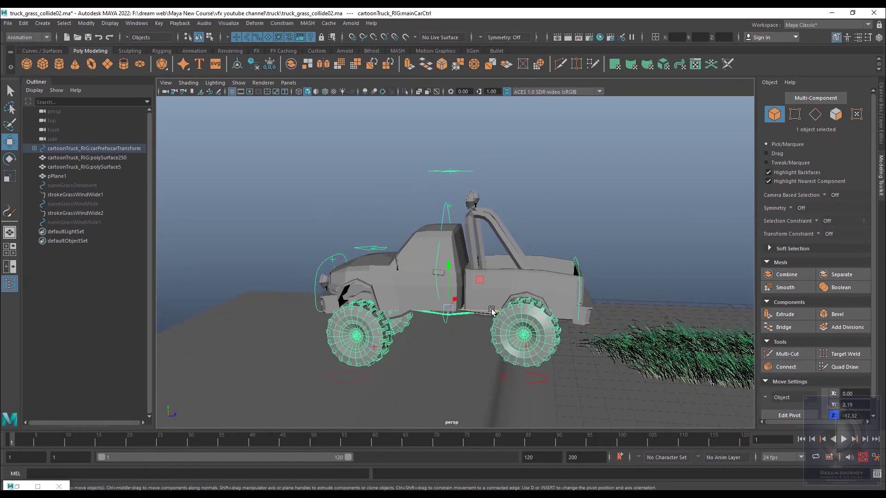
{"action": "left_click_drag", "start_coordinate": [490, 312], "coordinate": [416, 306]}
{"action": "middle_click_drag", "start_coordinate": [556, 319], "coordinate": [538, 279], "text": "alt"}
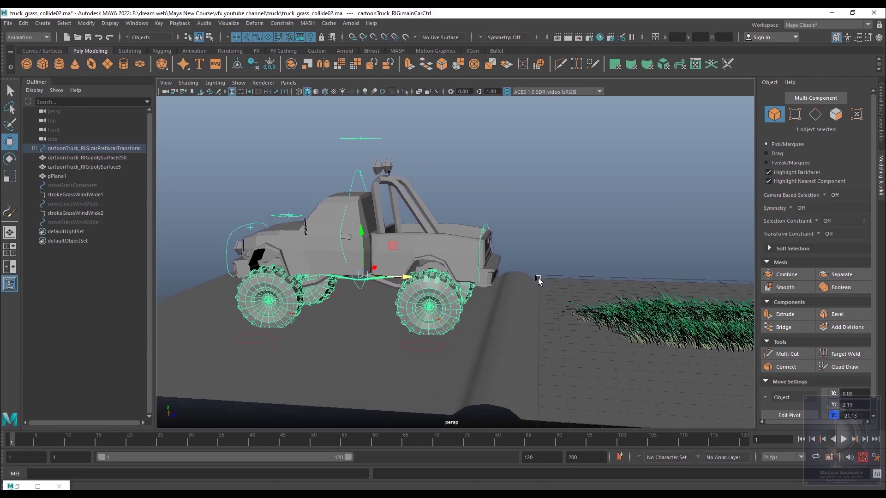
Bring the truck back across the bump to about Z -6.64, checking its wheels against the ground and grass
{"action": "left_click_drag", "start_coordinate": [538, 279], "coordinate": [645, 305], "text": "alt"}
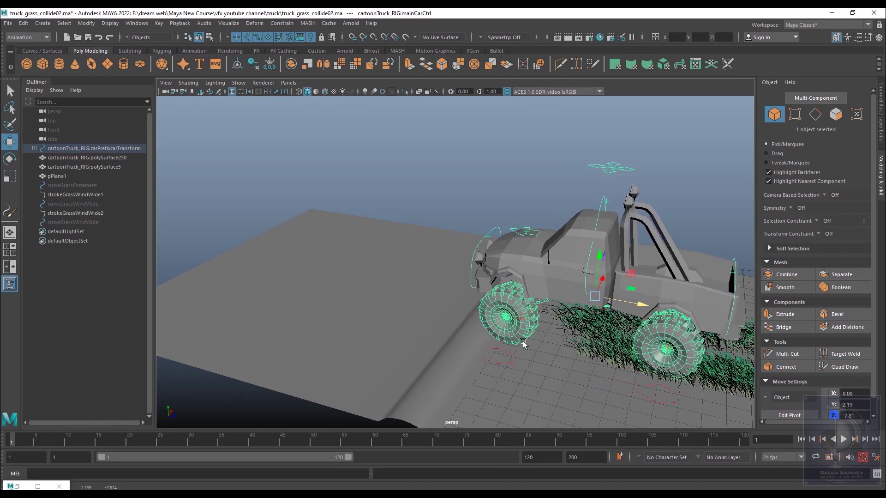
{"action": "mouse_move", "coordinate": [524, 341]}
{"action": "left_mouse_down", "text": "alt"}
{"action": "mouse_move", "coordinate": [554, 330]}
{"action": "mouse_move", "coordinate": [526, 341]}
{"action": "left_mouse_up", "text": "alt"}
{"action": "scroll", "coordinate": [550, 333], "scroll_direction": "up", "scroll_amount": 3}
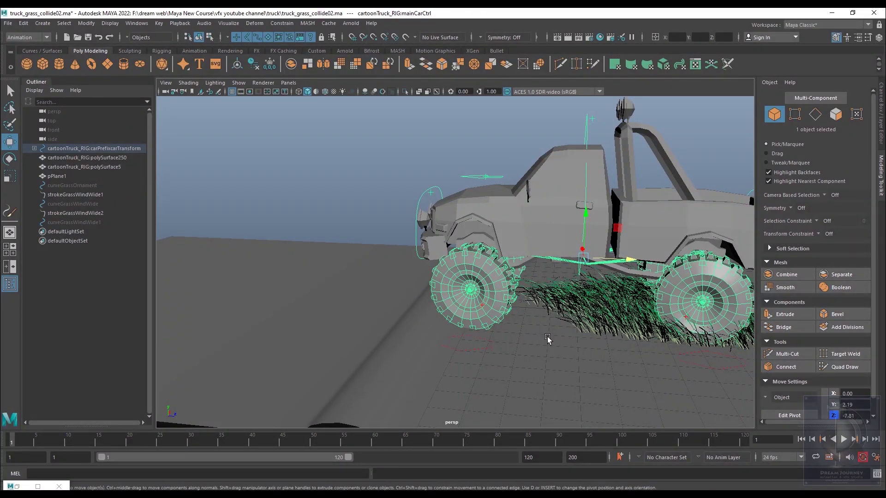
{"action": "scroll", "coordinate": [547, 338], "scroll_direction": "down", "scroll_amount": 3}
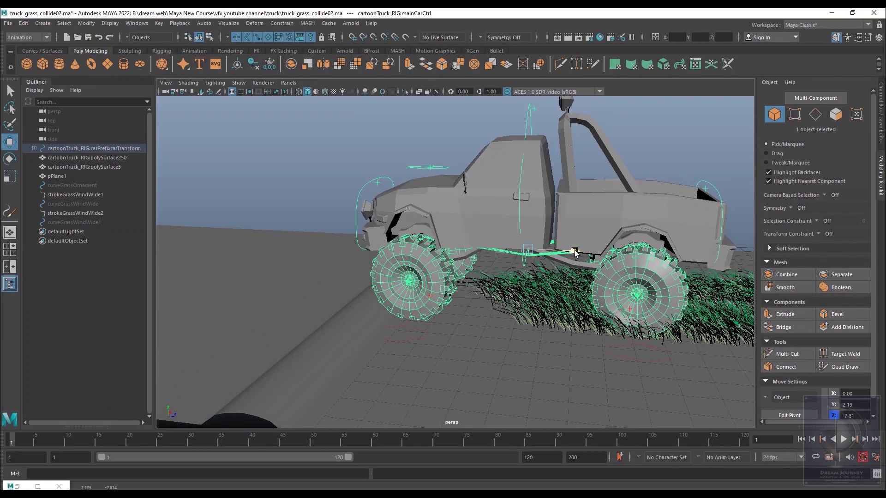
{"action": "left_click_drag", "start_coordinate": [575, 252], "coordinate": [607, 256]}
{"action": "middle_click_drag", "start_coordinate": [680, 334], "coordinate": [522, 318], "text": "alt"}
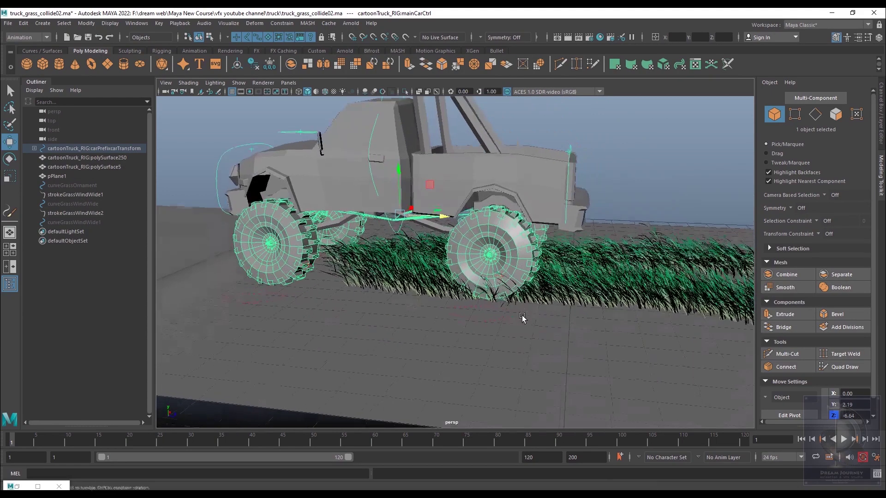
{"action": "left_click_drag", "start_coordinate": [522, 319], "coordinate": [491, 343], "text": "alt"}
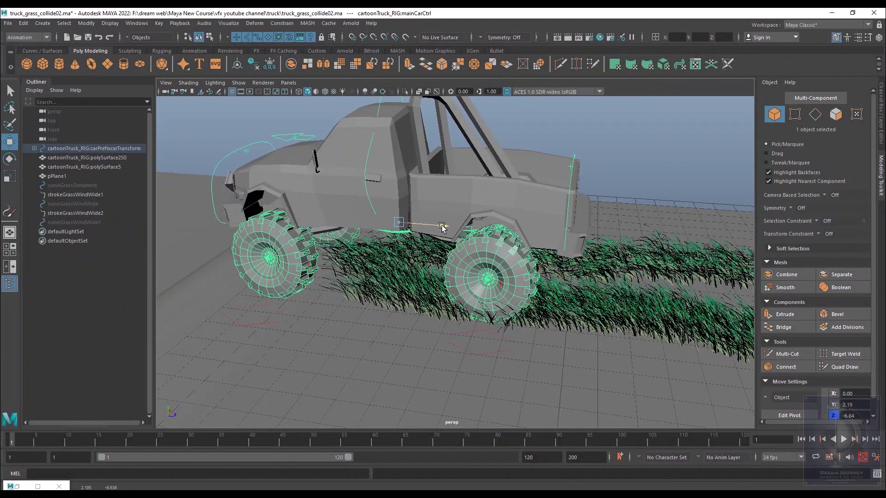
Roll the truck back through the grass strips to about Z 0.72, checking how the wheels push the blades
{"action": "left_click_drag", "start_coordinate": [442, 226], "coordinate": [519, 329]}
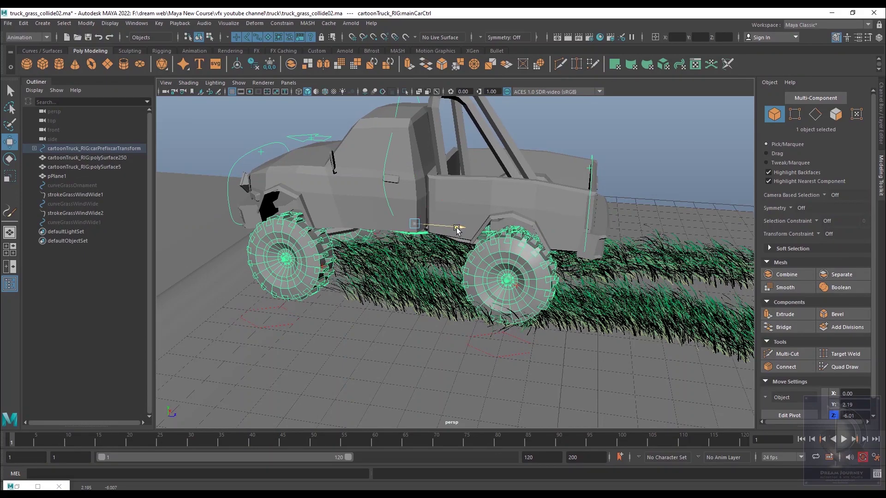
{"action": "left_click_drag", "start_coordinate": [457, 230], "coordinate": [598, 243]}
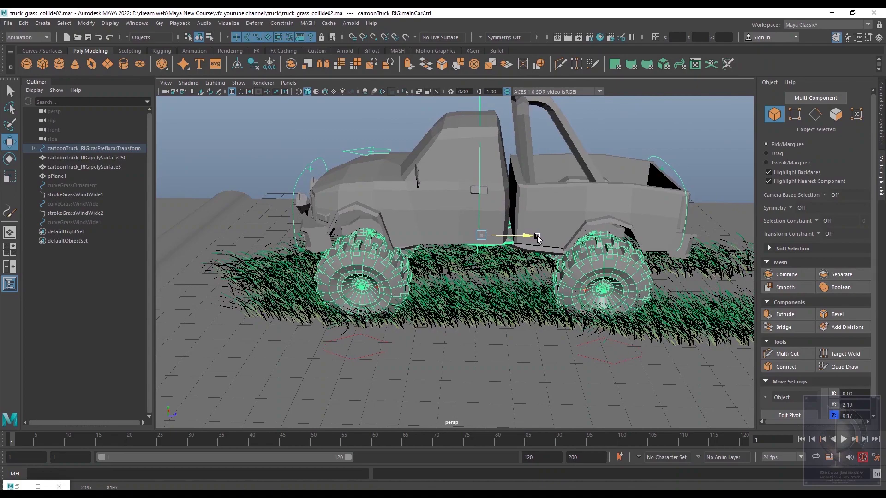
{"action": "left_click_drag", "start_coordinate": [538, 238], "coordinate": [511, 233]}
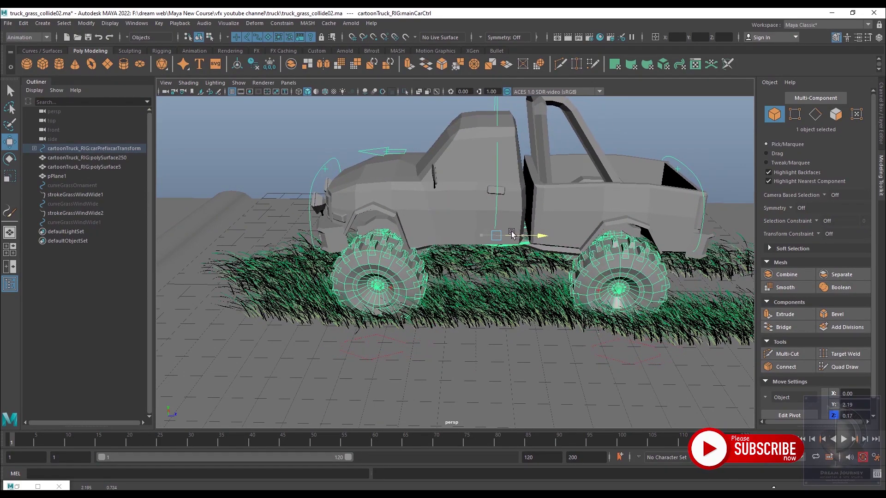